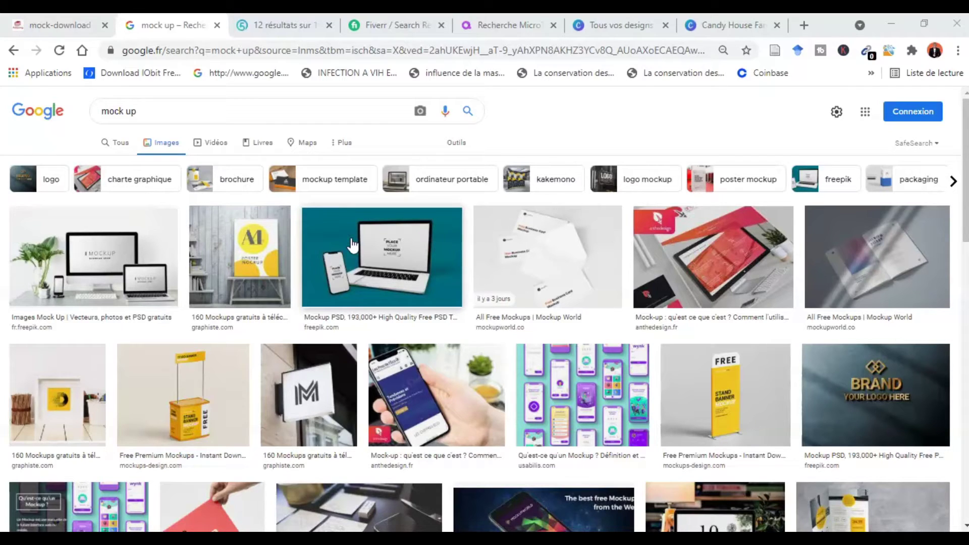
# - Preview the first 'mock up' image result, open its Freepik page in a new tab, and return to the results
pyautogui.click(147, 285)
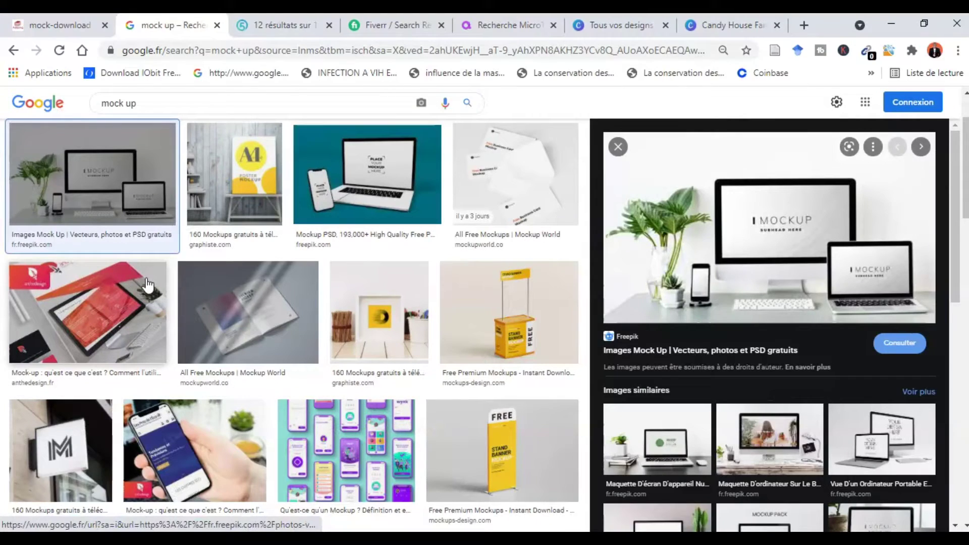
pyautogui.click(771, 289)
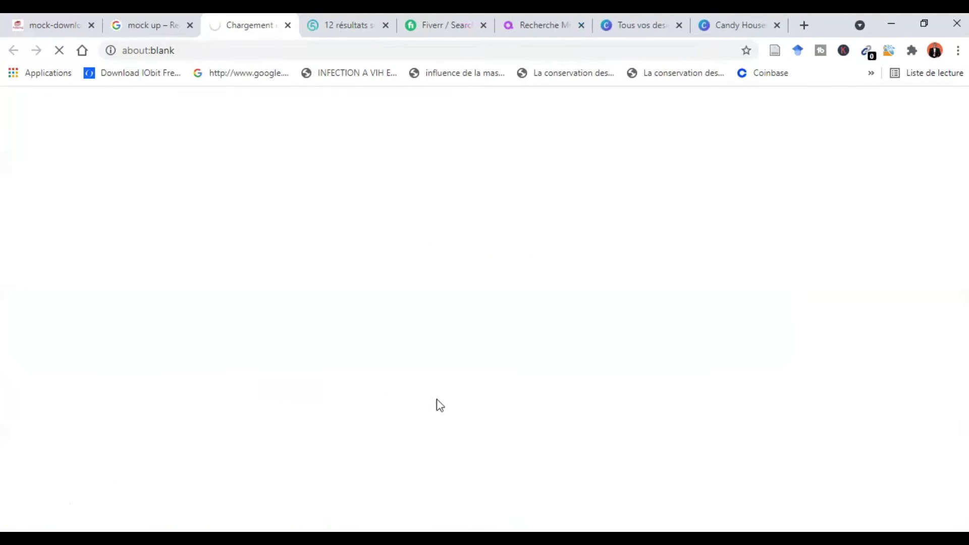
pyautogui.click(134, 19)
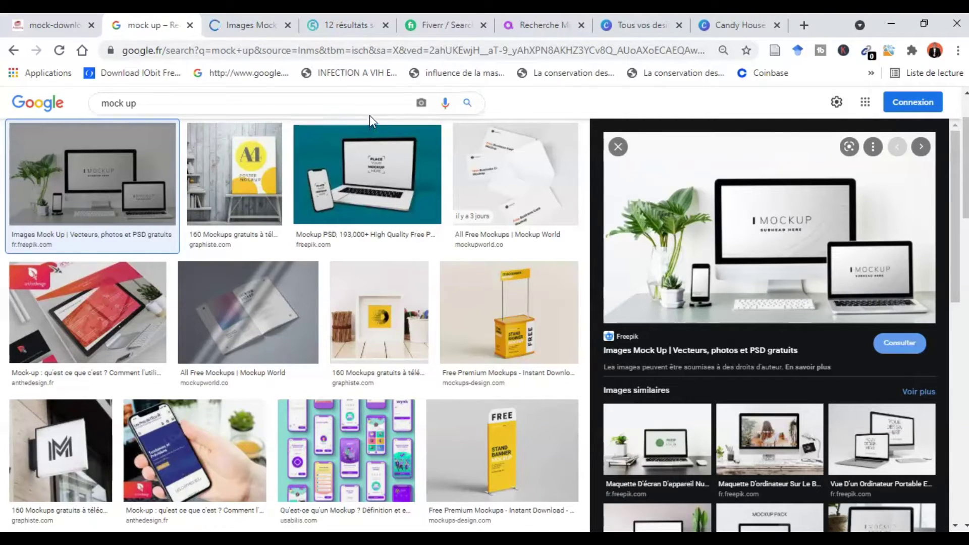
# - Browse the 1 954 mock-up offers on 5euros.com, then switch to Fiverr's mockup results
pyautogui.click(333, 24)
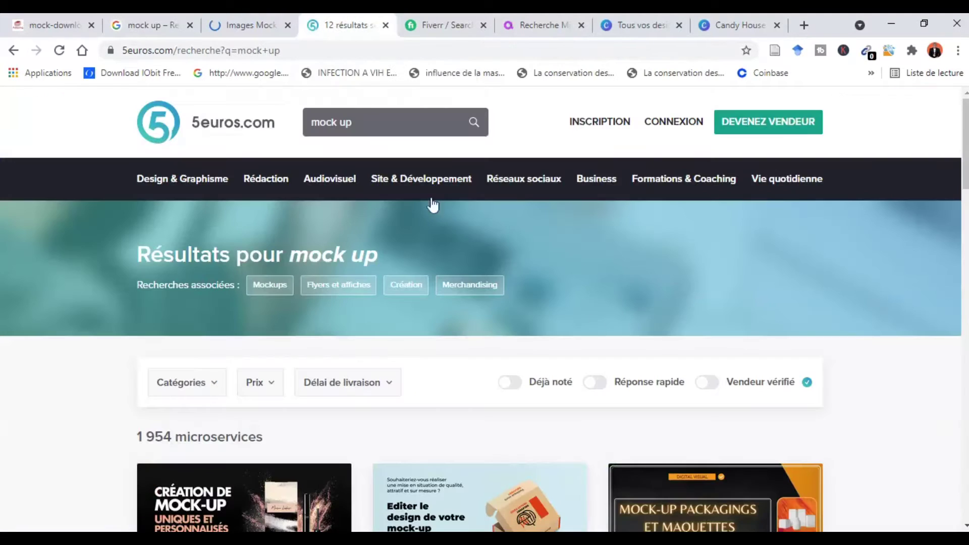
pyautogui.moveTo(966, 147); pyautogui.dragTo(965, 214)
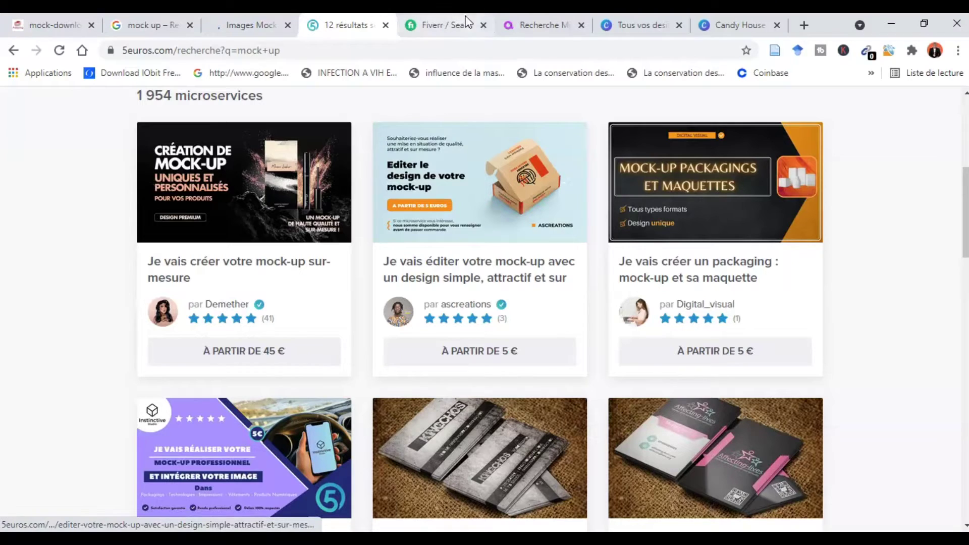
pyautogui.click(422, 26)
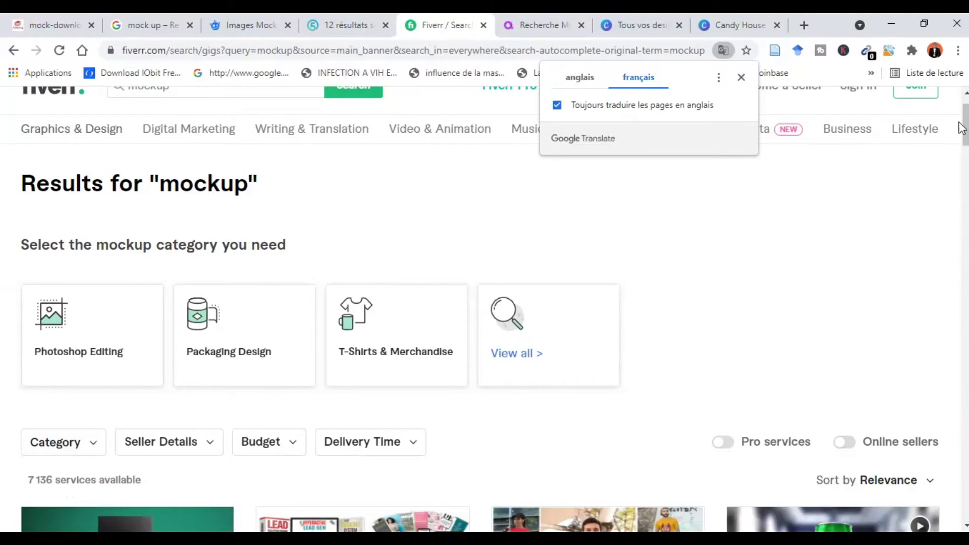
# - Scroll Fiverr's mockup gigs, check Azowato's mockup offers, then return to Canva's 'Tous vos designs' page
pyautogui.moveTo(961, 128); pyautogui.dragTo(965, 189)
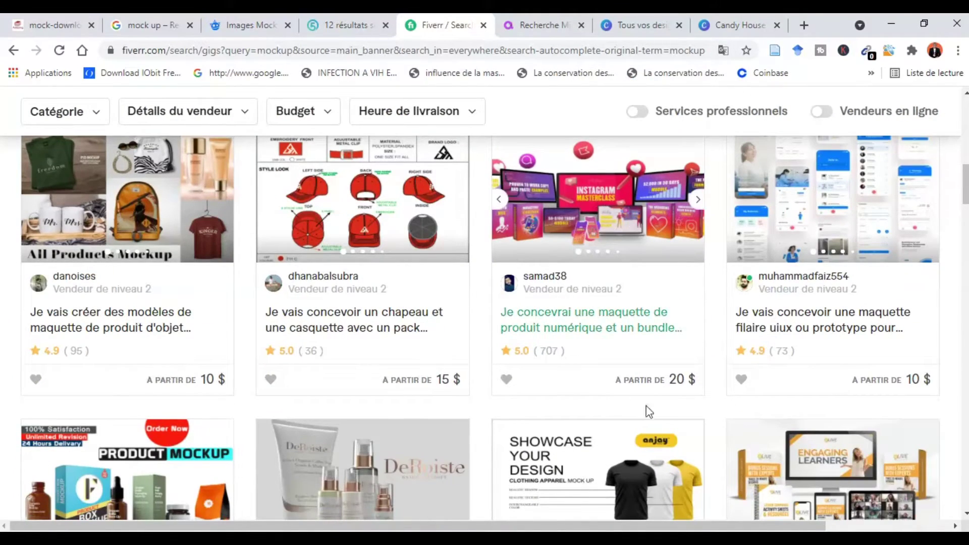
pyautogui.click(537, 27)
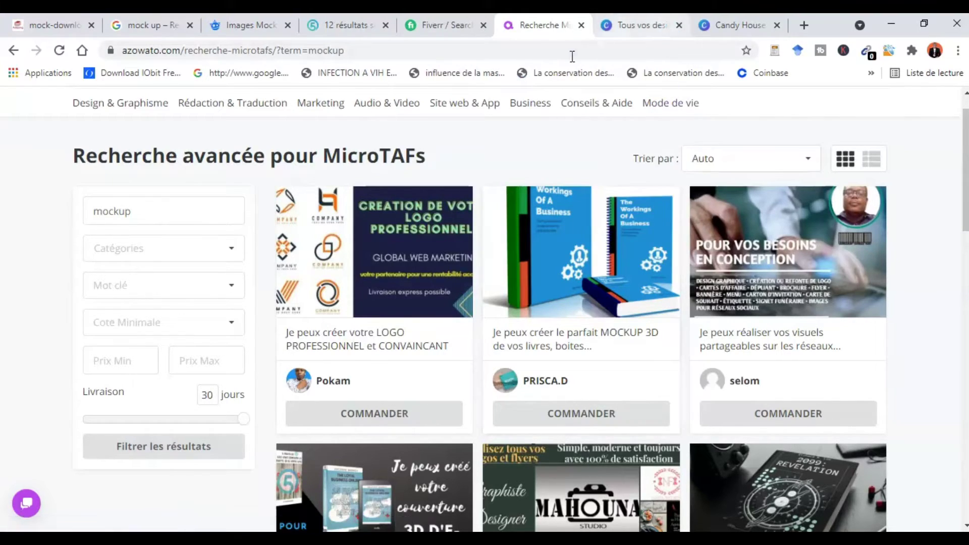
pyautogui.click(640, 16)
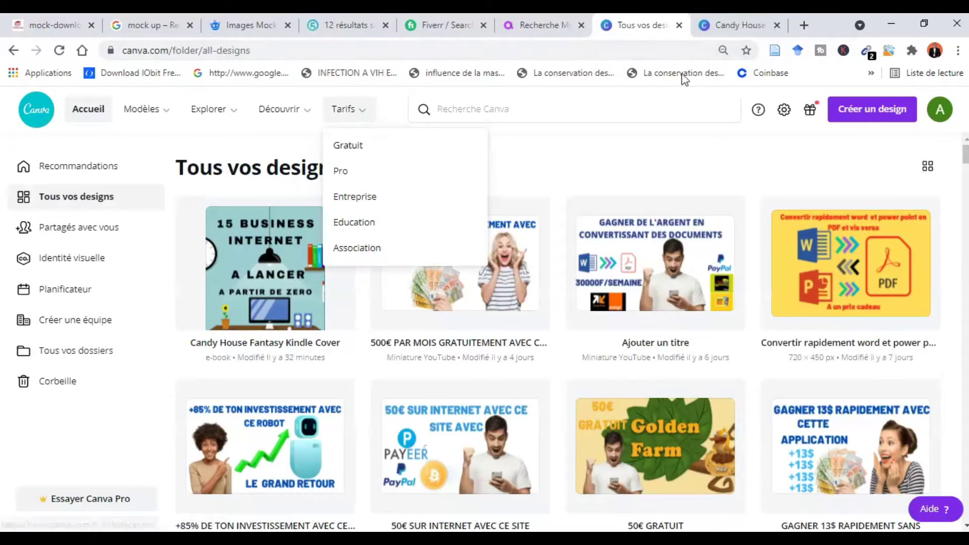
# - Search Canva templates for 'Couverture de livre' to list the book cover templates
pyautogui.click(566, 111)
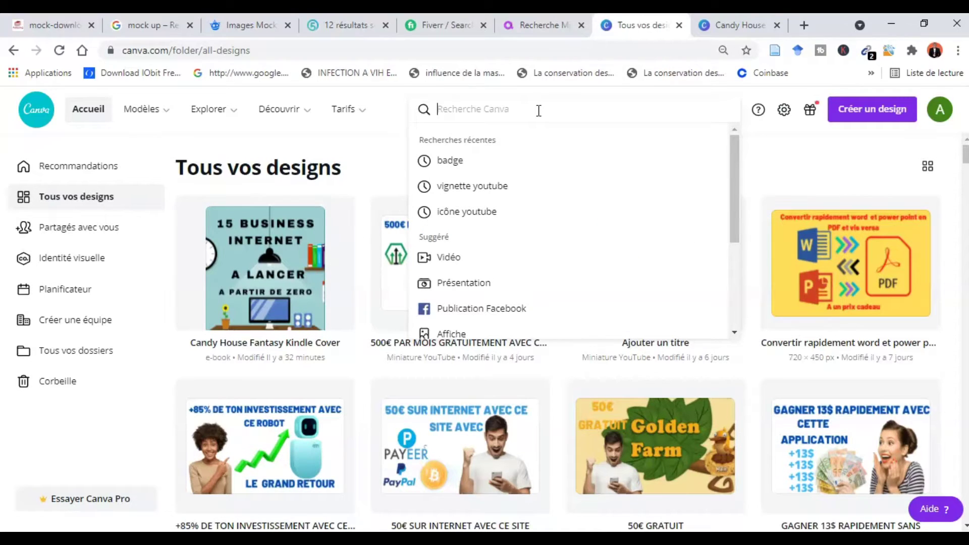
pyautogui.write('Couvert')
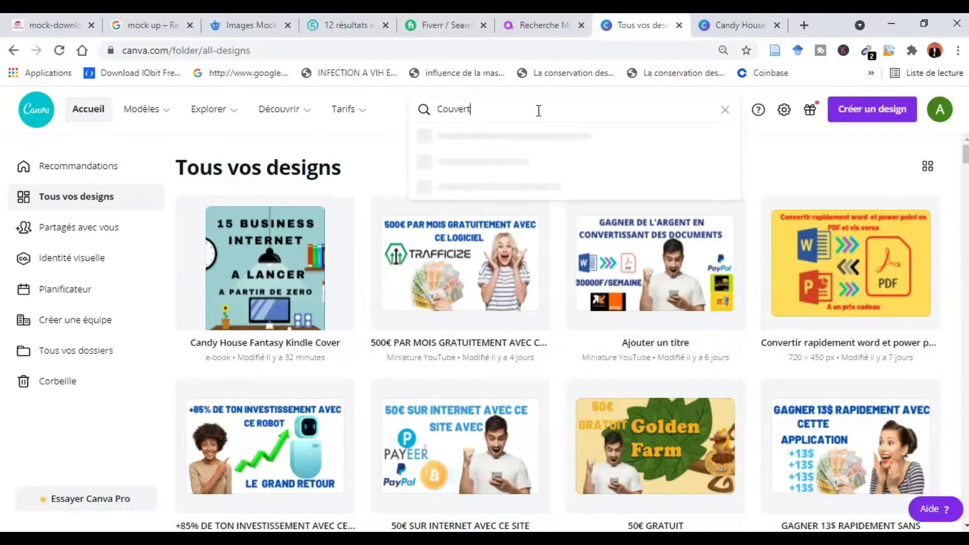
pyautogui.write('ure de livre')
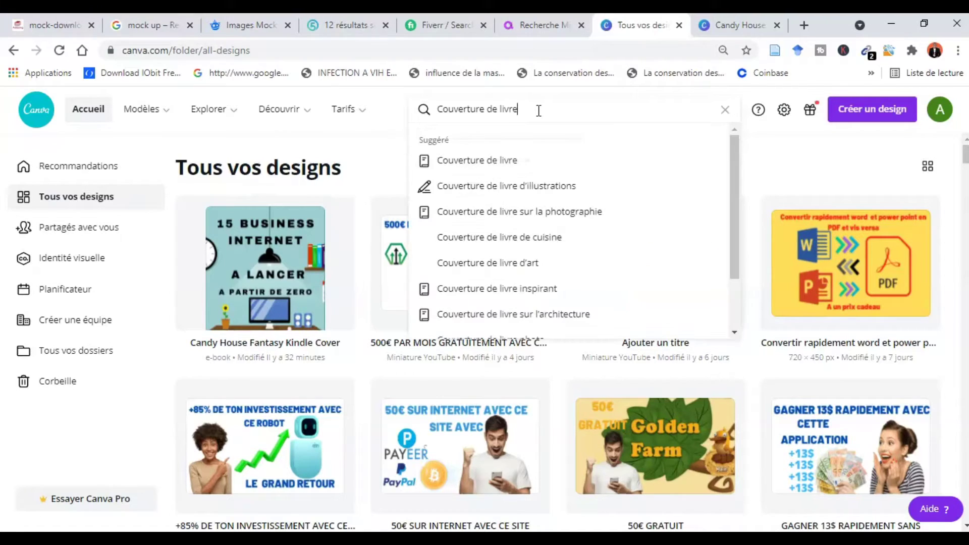
pyautogui.click(460, 162)
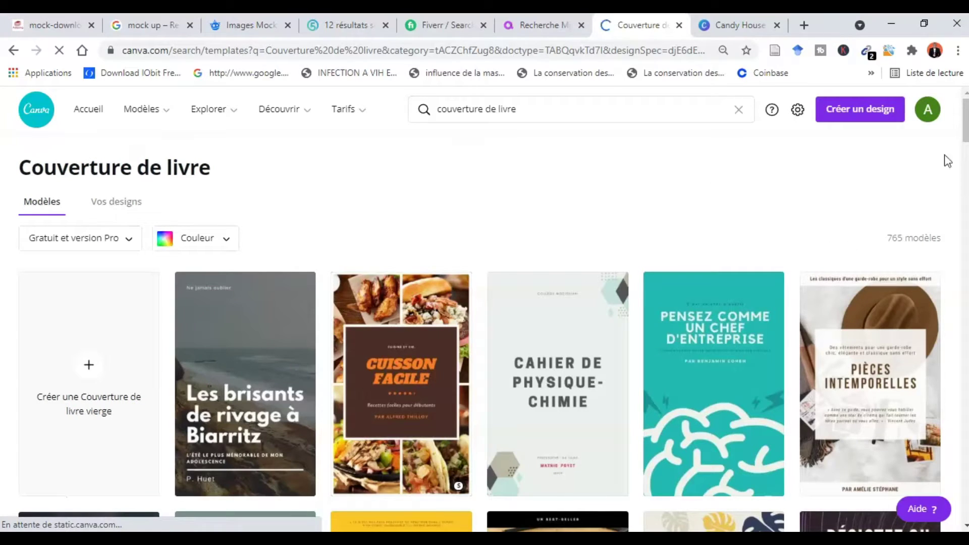
# - Scroll the book cover templates and open the starry-sky 'Résistez ou abandonnez' cover in the editor
pyautogui.scroll(-2, 965, 135)
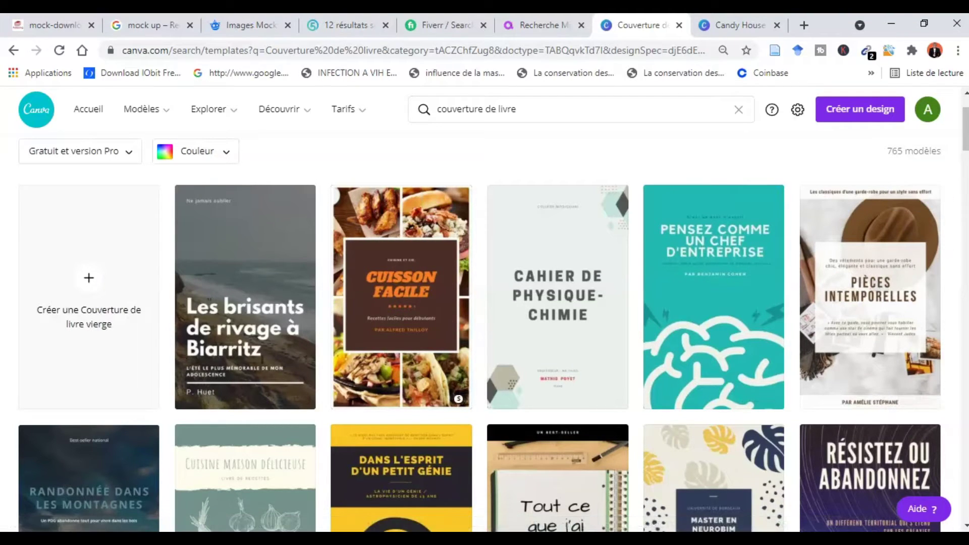
pyautogui.scroll(-2, 964, 152)
pyautogui.scroll(-3, 964, 153)
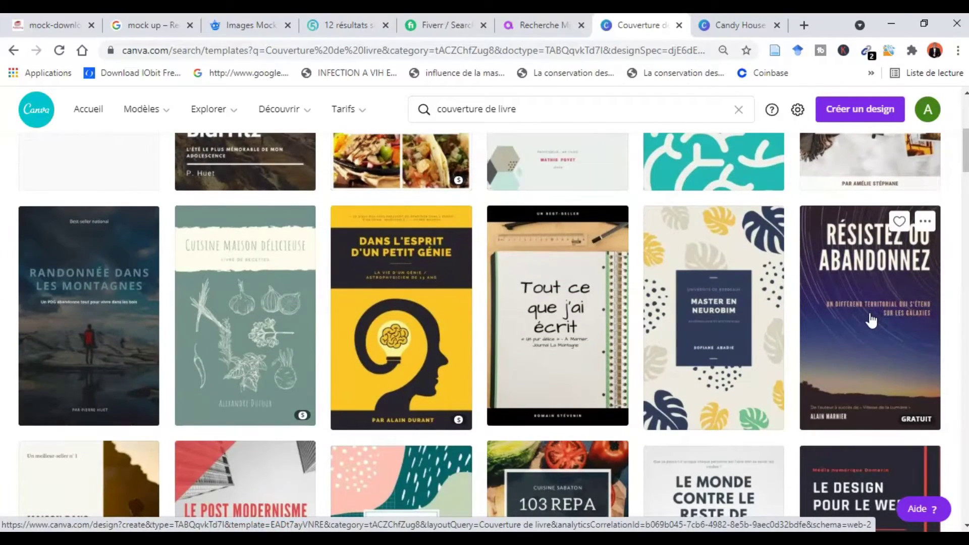
pyautogui.click(901, 408)
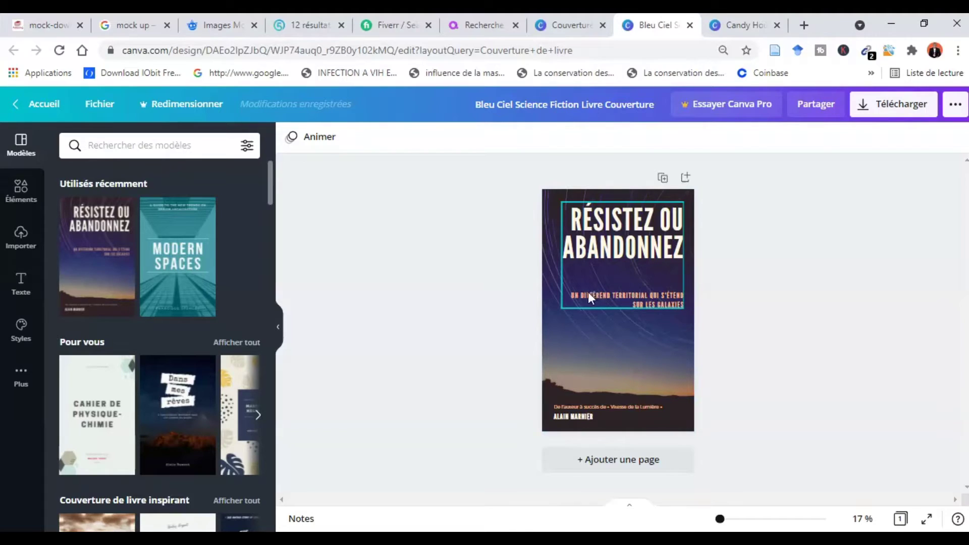
# - Retype the cover title as N'ABANDONNEZ JAMAIS and widen its text box on both sides
pyautogui.click(599, 241)
pyautogui.write("N'")
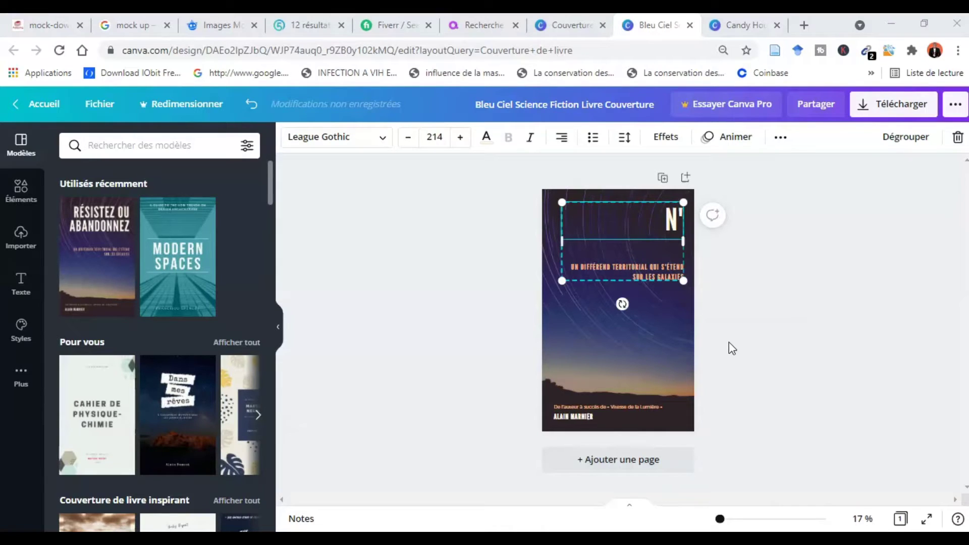
pyautogui.write('ABANDO')
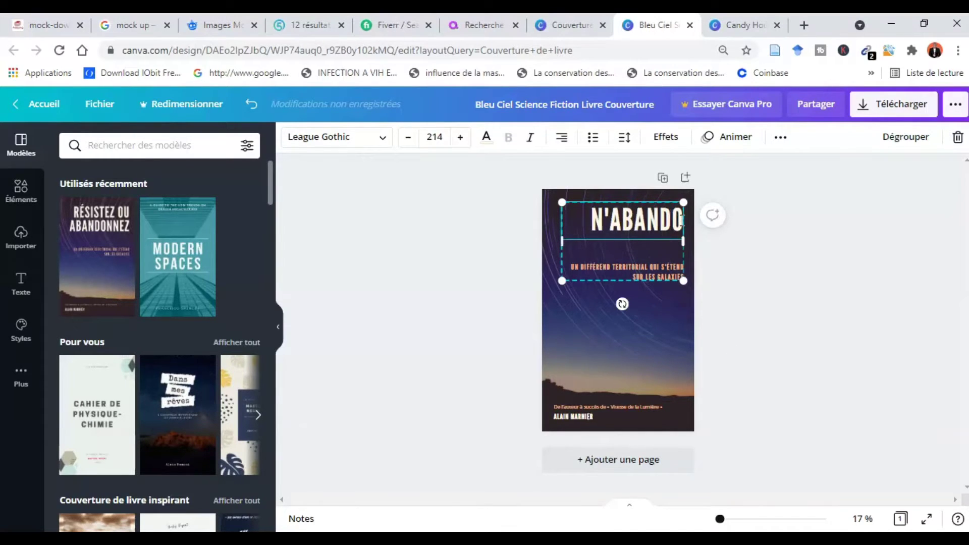
pyautogui.write('NNEZ')
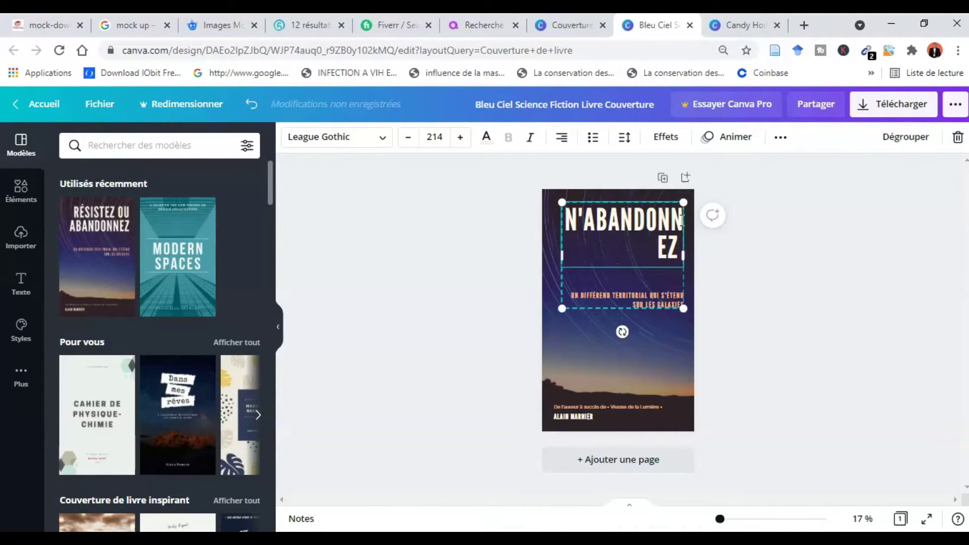
pyautogui.write(' JAMAIS')
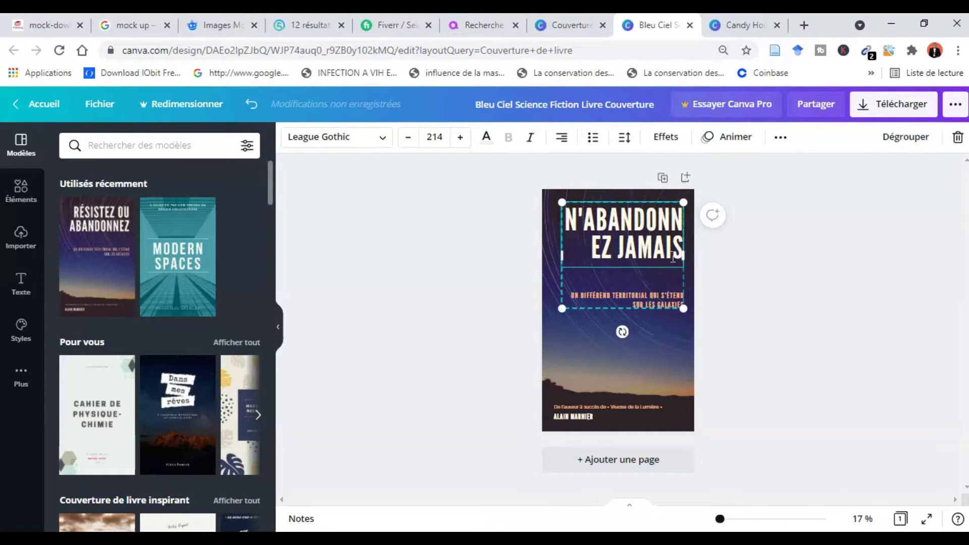
pyautogui.moveTo(684, 255); pyautogui.dragTo(700, 256)
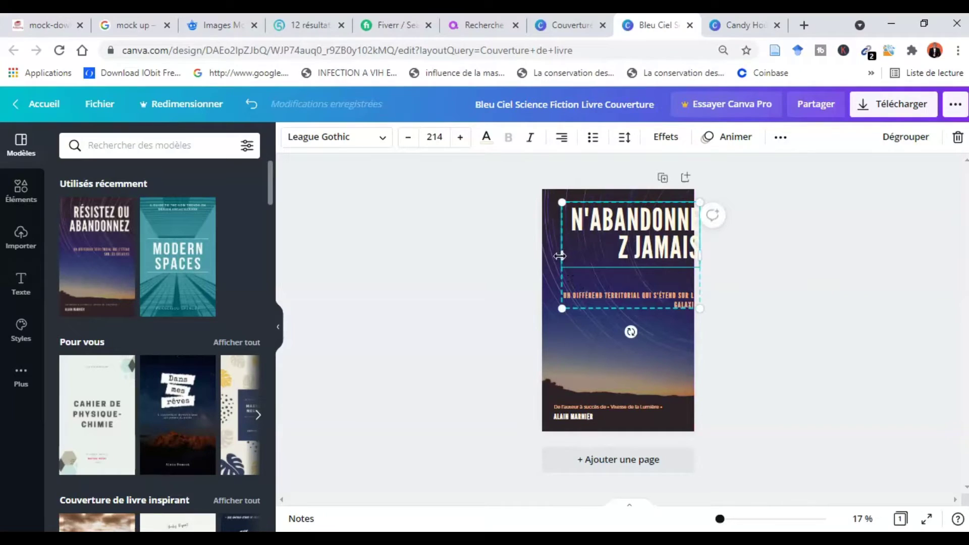
pyautogui.moveTo(561, 255); pyautogui.dragTo(537, 253)
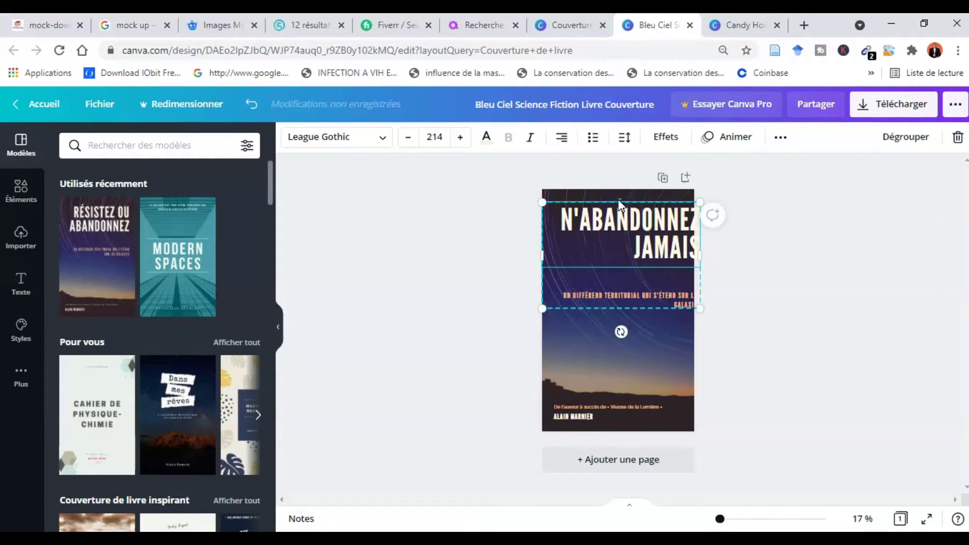
# - Set the title text in Barlow Black and reduce its font size to 122
pyautogui.doubleClick(584, 253)
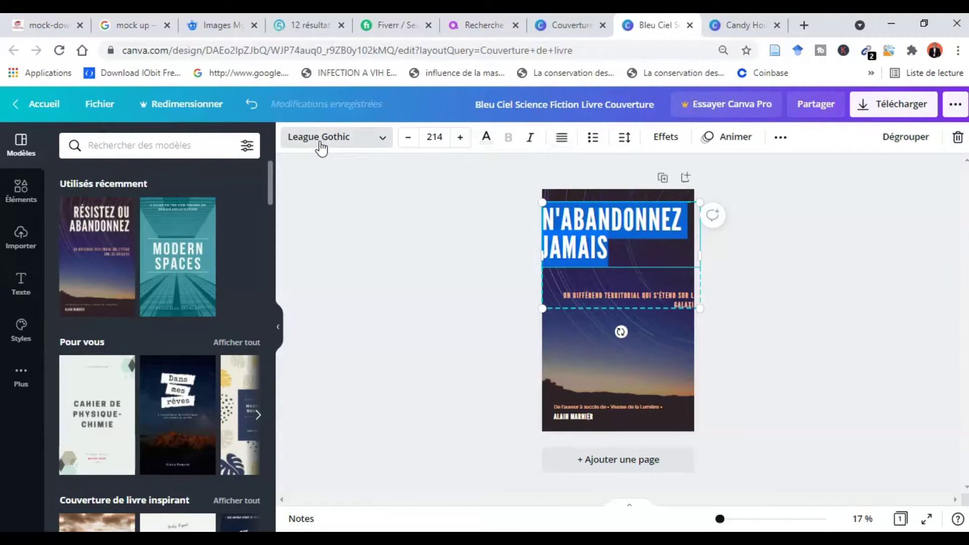
pyautogui.click(321, 147)
pyautogui.click(109, 262)
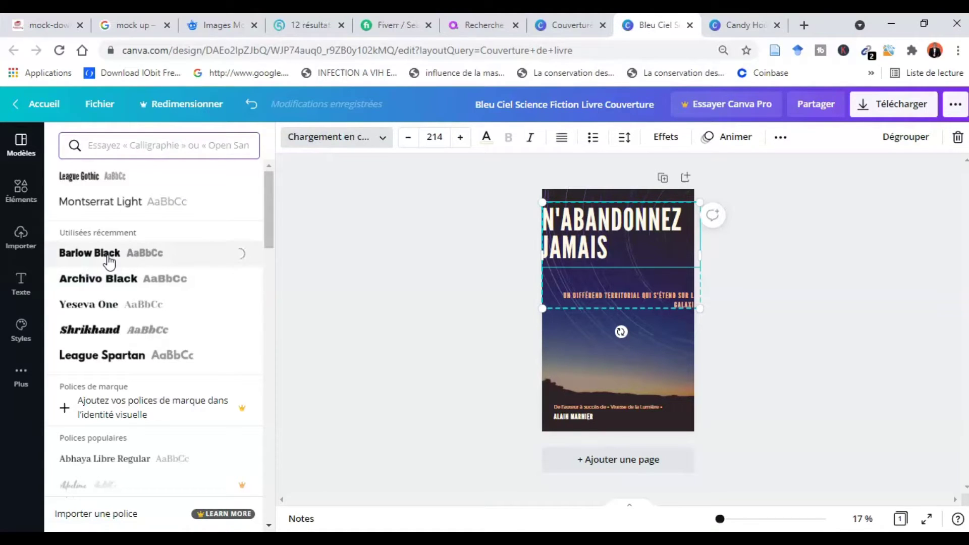
pyautogui.click(408, 138)
pyautogui.click(408, 138)
pyautogui.click(407, 139)
pyautogui.click(407, 138)
pyautogui.doubleClick(407, 138)
pyautogui.doubleClick(408, 138)
pyautogui.doubleClick(408, 138)
pyautogui.click(408, 138)
pyautogui.doubleClick(407, 138)
pyautogui.doubleClick(408, 138)
pyautogui.click(408, 138)
pyautogui.doubleClick(408, 139)
pyautogui.doubleClick(408, 138)
pyautogui.doubleClick(408, 138)
pyautogui.doubleClick(407, 138)
pyautogui.doubleClick(407, 138)
pyautogui.doubleClick(408, 139)
pyautogui.doubleClick(408, 138)
pyautogui.doubleClick(408, 138)
pyautogui.tripleClick(408, 142)
pyautogui.doubleClick(408, 142)
pyautogui.tripleClick(408, 141)
pyautogui.doubleClick(408, 142)
pyautogui.doubleClick(408, 142)
pyautogui.doubleClick(407, 141)
pyautogui.doubleClick(407, 141)
pyautogui.doubleClick(407, 142)
pyautogui.doubleClick(408, 142)
pyautogui.click(408, 141)
pyautogui.doubleClick(407, 141)
pyautogui.doubleClick(407, 141)
pyautogui.click(408, 141)
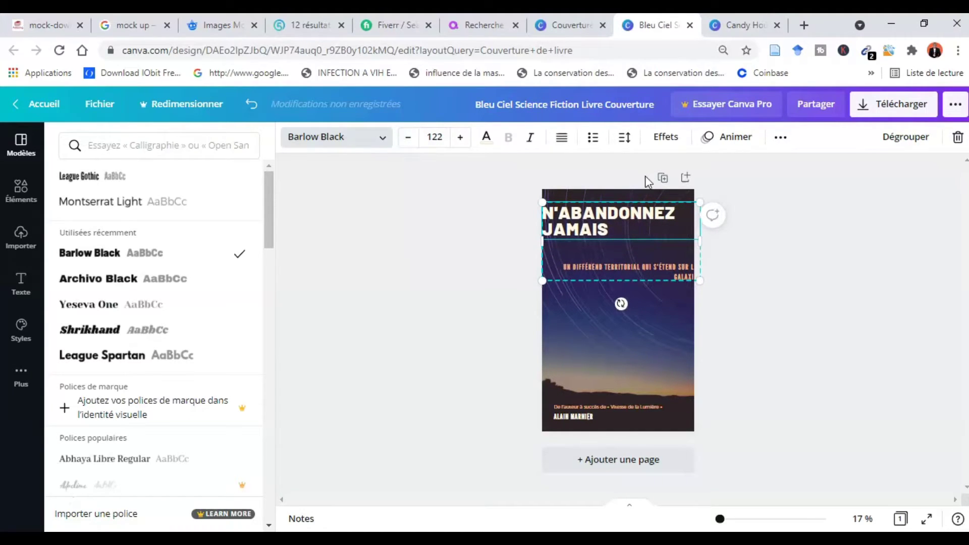
# - Narrow the title box and move the title and subtitle block into place on the cover
pyautogui.moveTo(541, 239); pyautogui.dragTo(552, 237)
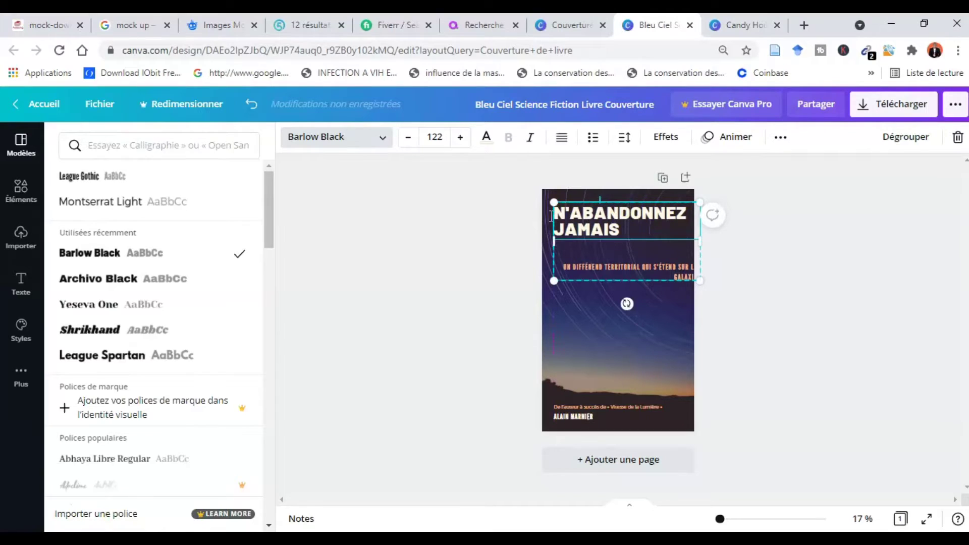
pyautogui.click(575, 207)
pyautogui.click(576, 208)
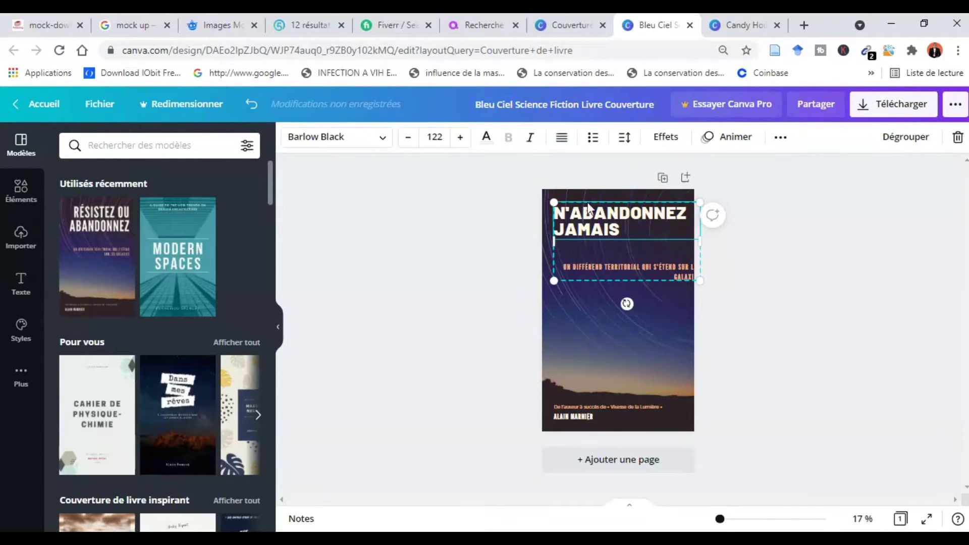
pyautogui.moveTo(595, 279); pyautogui.dragTo(586, 286)
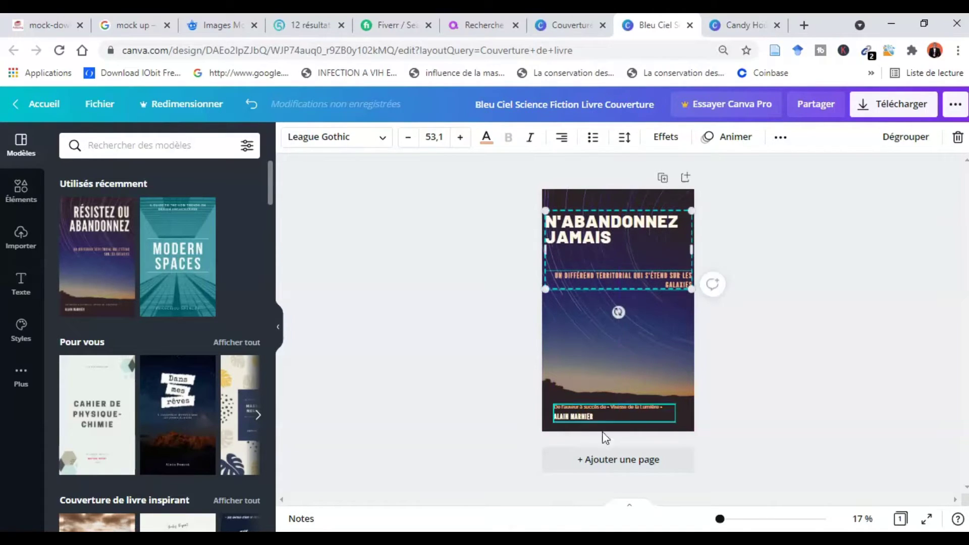
# - Replace the subtitle text with 'UNE MOTIVATION SUPPLEMENTAIRE'
pyautogui.doubleClick(617, 277)
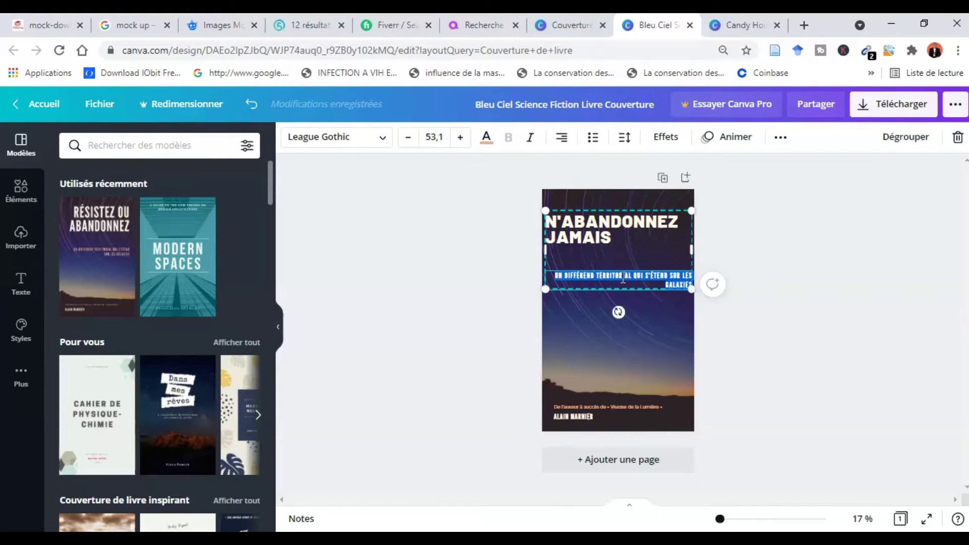
pyautogui.press('BackSpace')
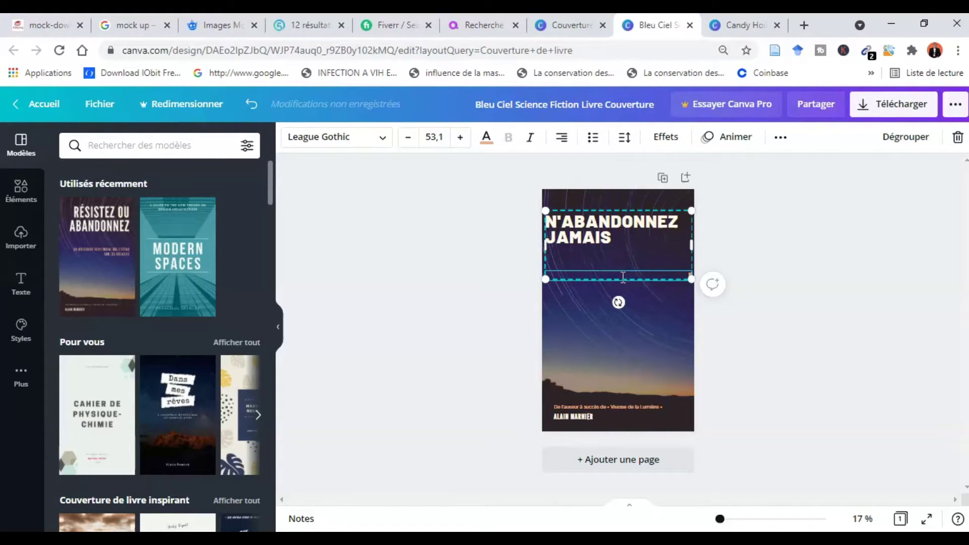
pyautogui.write('UNE MOTIVATION SUPPLEMENTAIRE')
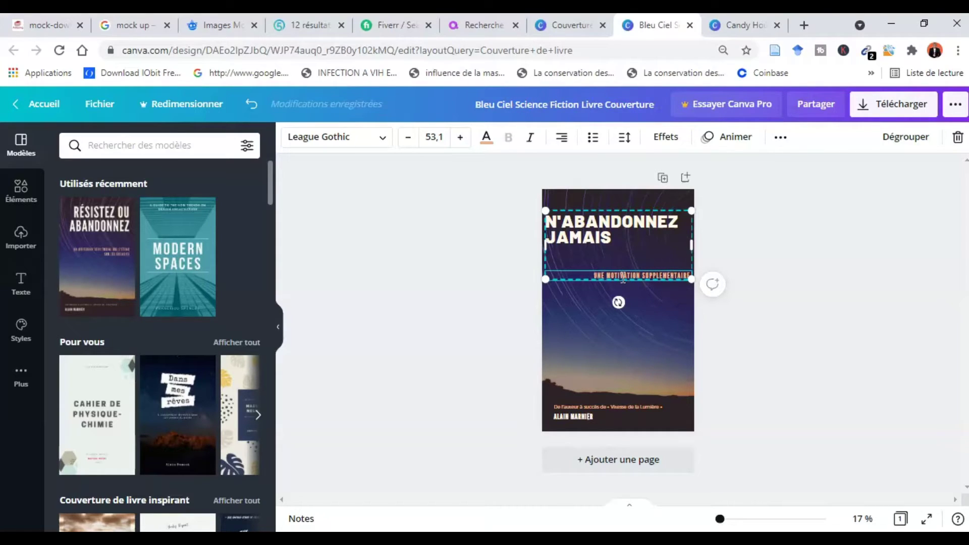
pyautogui.click(659, 289)
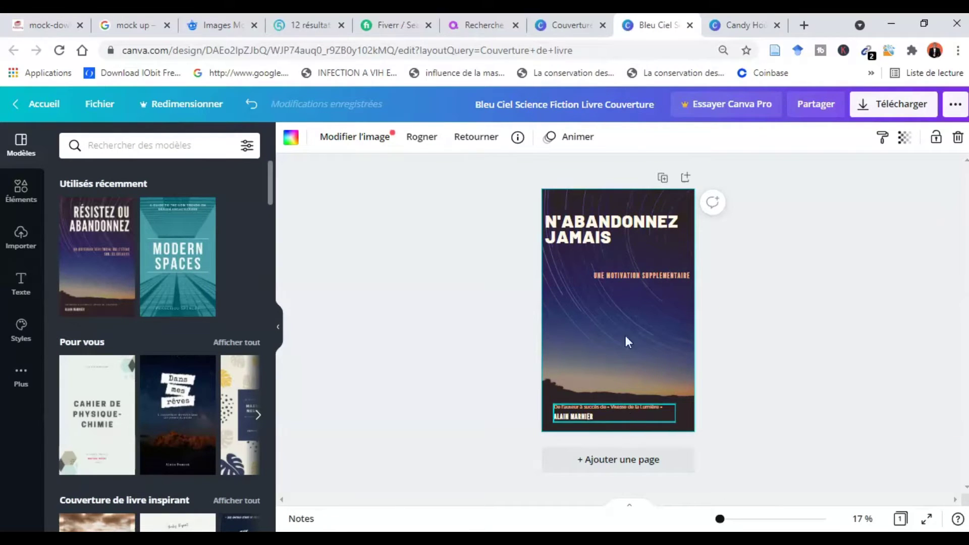
# - Replace the author line with the author's name and delete the tagline line above it
pyautogui.doubleClick(577, 407)
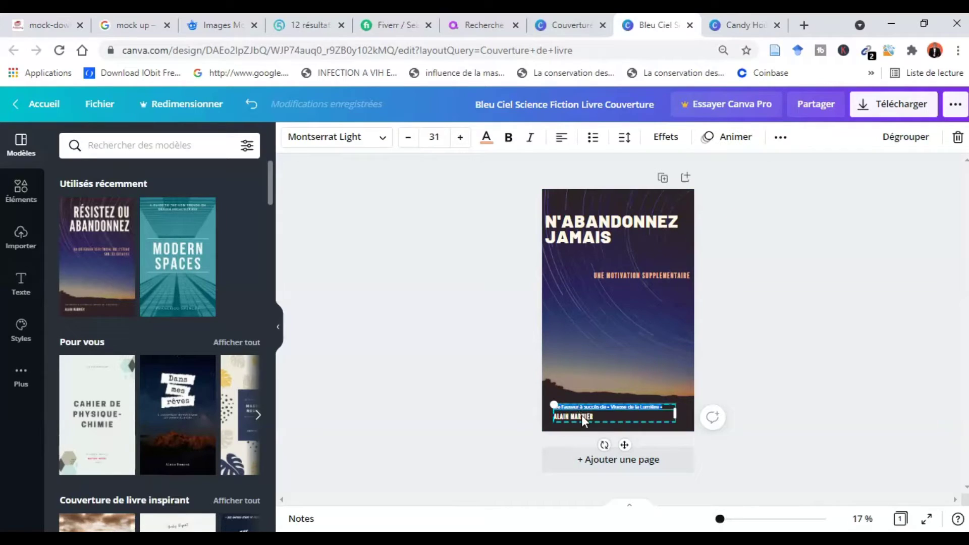
pyautogui.tripleClick(594, 416)
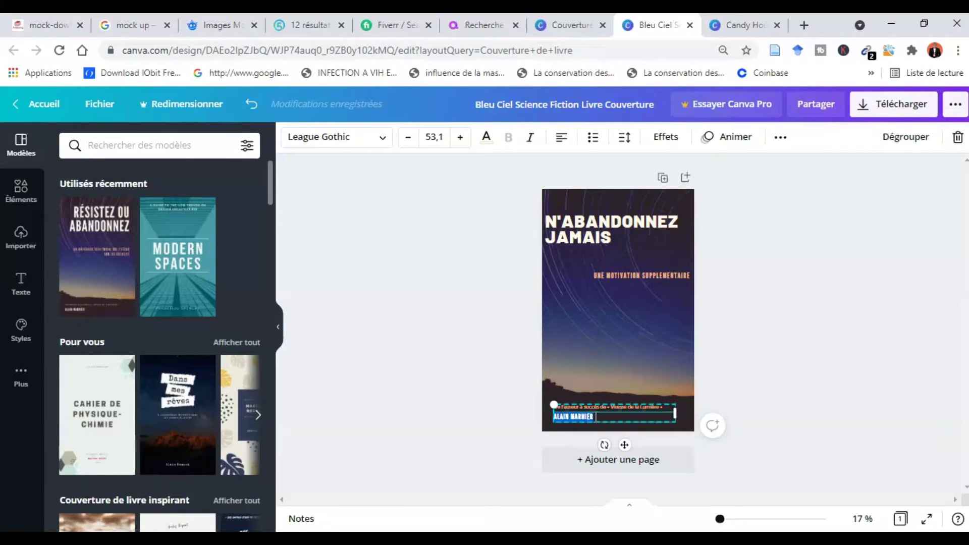
pyautogui.click(638, 406)
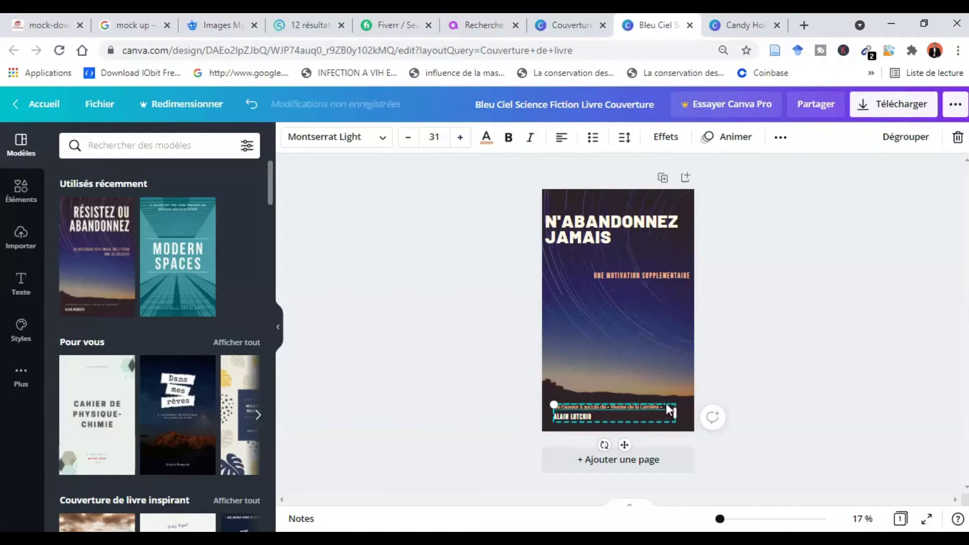
pyautogui.click(665, 404)
pyautogui.doubleClick(659, 407)
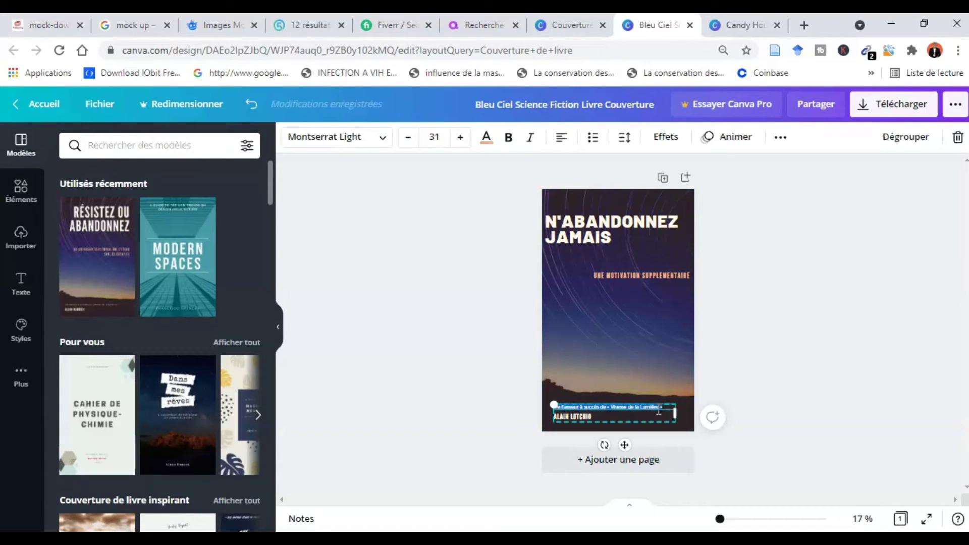
pyautogui.press('BackSpace')
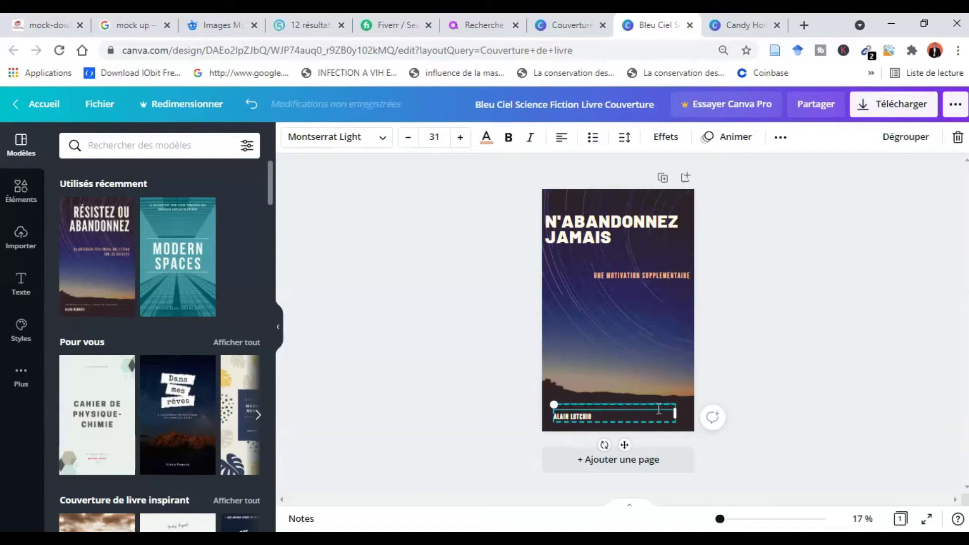
# - Enlarge the author's name to font size 82,1, then select the starry background image's adjustments
pyautogui.click(592, 415)
pyautogui.hotkey('ctrl', 'shift', 'Left')
pyautogui.hotkey('ctrl', 'shift', 'Left')
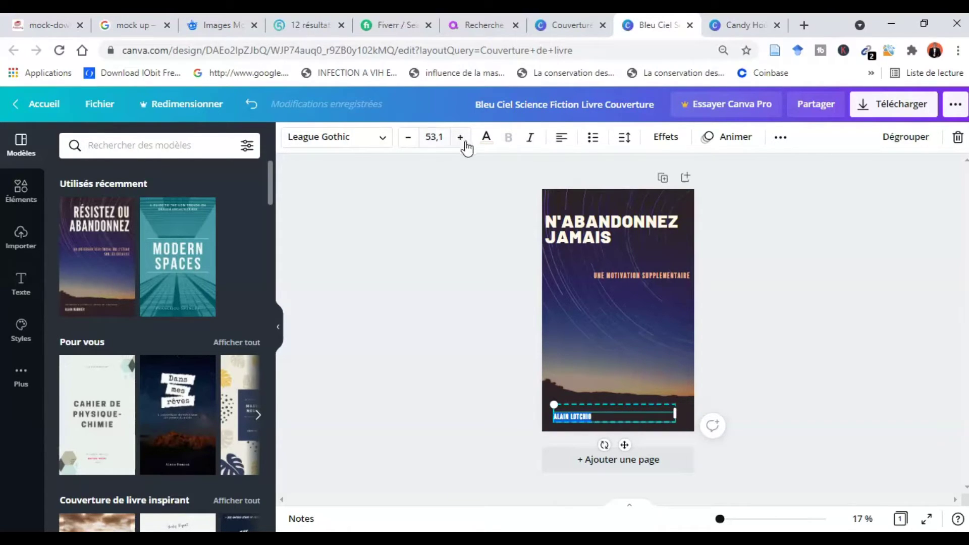
pyautogui.click(461, 142)
pyautogui.click(462, 142)
pyautogui.doubleClick(460, 138)
pyautogui.doubleClick(460, 139)
pyautogui.doubleClick(461, 138)
pyautogui.tripleClick(460, 138)
pyautogui.doubleClick(461, 141)
pyautogui.tripleClick(461, 141)
pyautogui.doubleClick(461, 141)
pyautogui.doubleClick(461, 141)
pyautogui.doubleClick(460, 138)
pyautogui.doubleClick(460, 138)
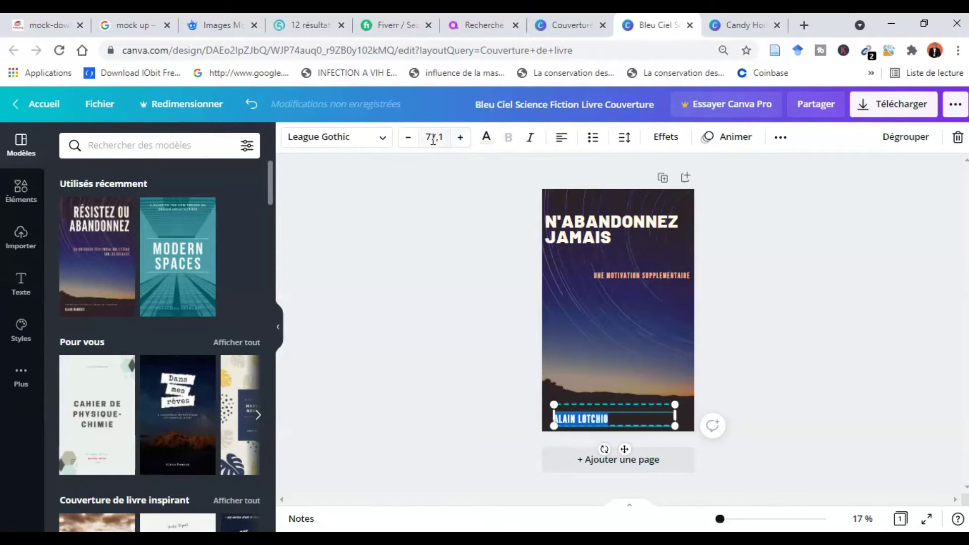
pyautogui.doubleClick(461, 139)
pyautogui.doubleClick(461, 139)
pyautogui.click(461, 139)
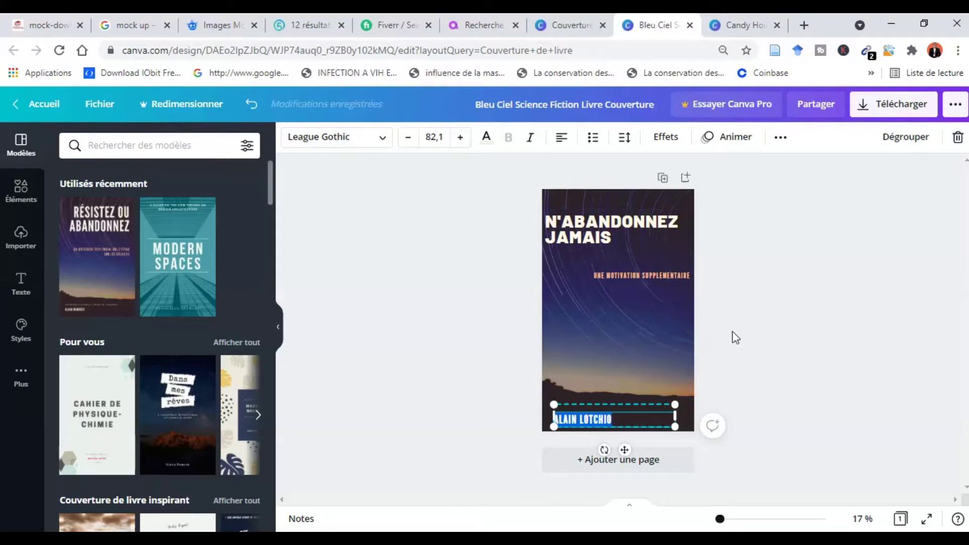
pyautogui.click(385, 329)
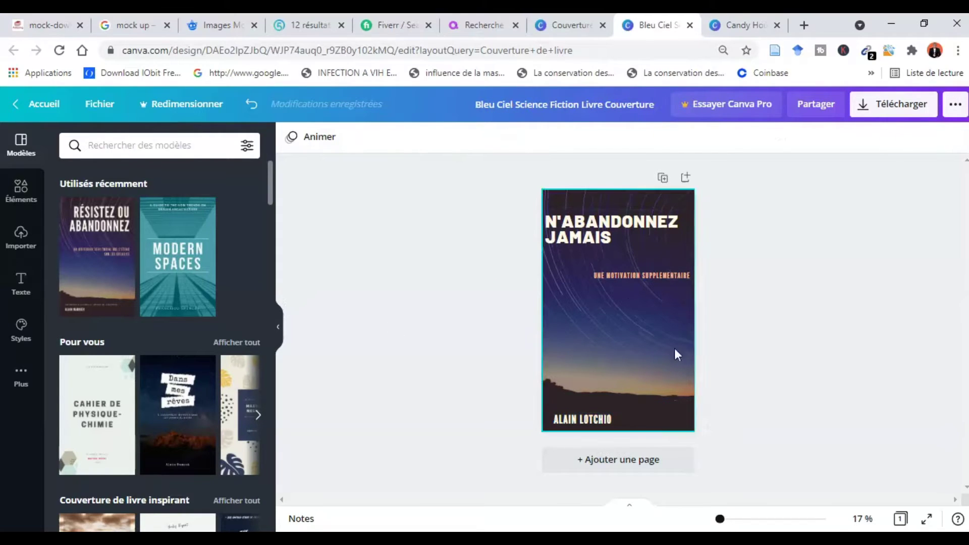
pyautogui.click(582, 307)
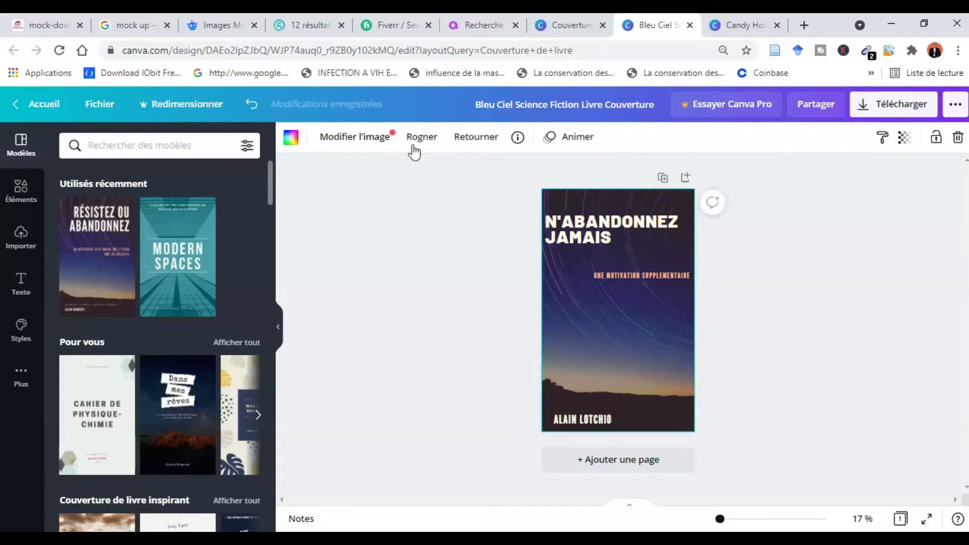
pyautogui.click(355, 146)
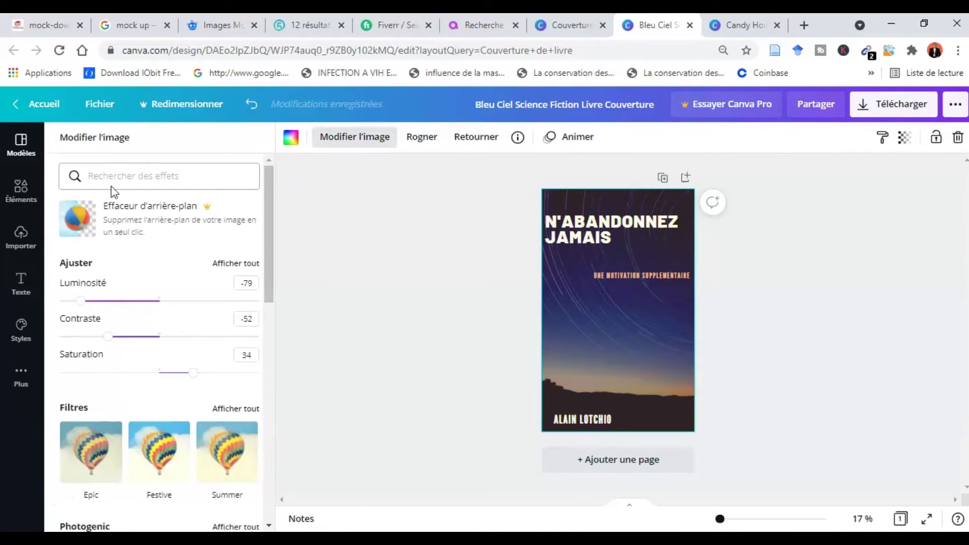
# - Download the cover with PNG as the file type and dismiss the referral popup
pyautogui.click(21, 144)
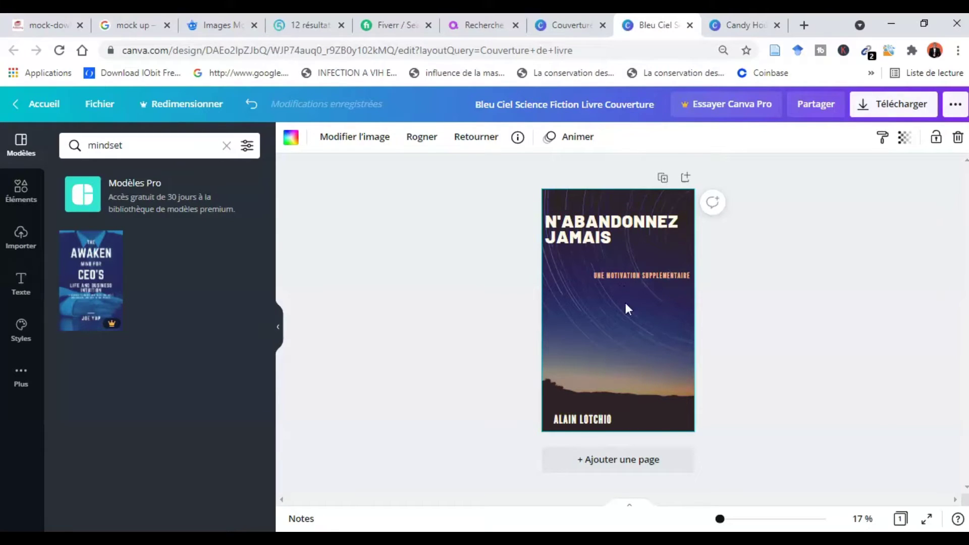
pyautogui.click(897, 107)
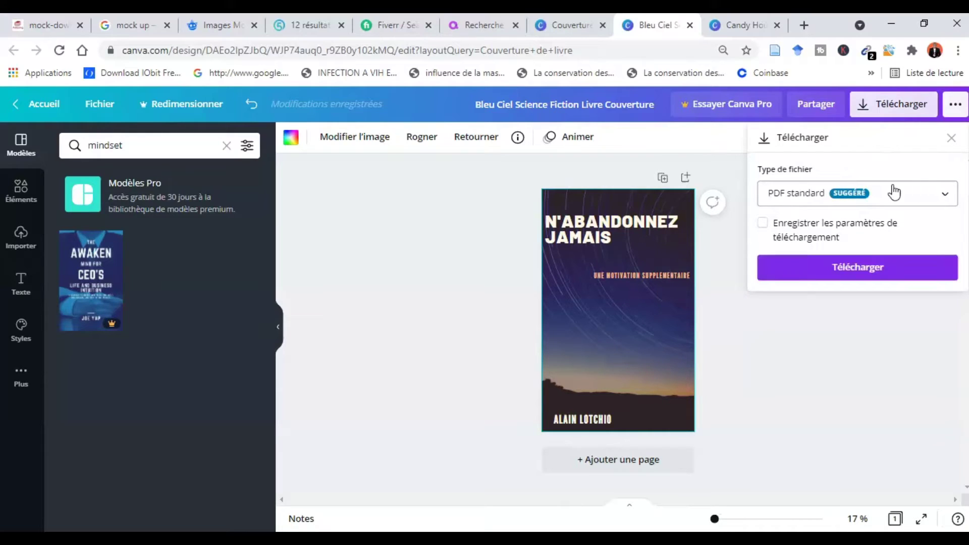
pyautogui.click(936, 188)
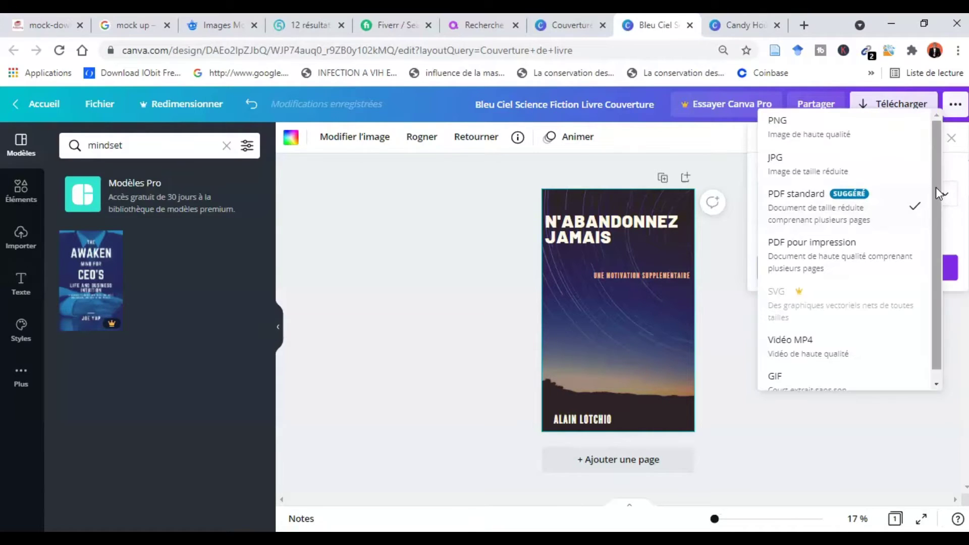
pyautogui.click(804, 124)
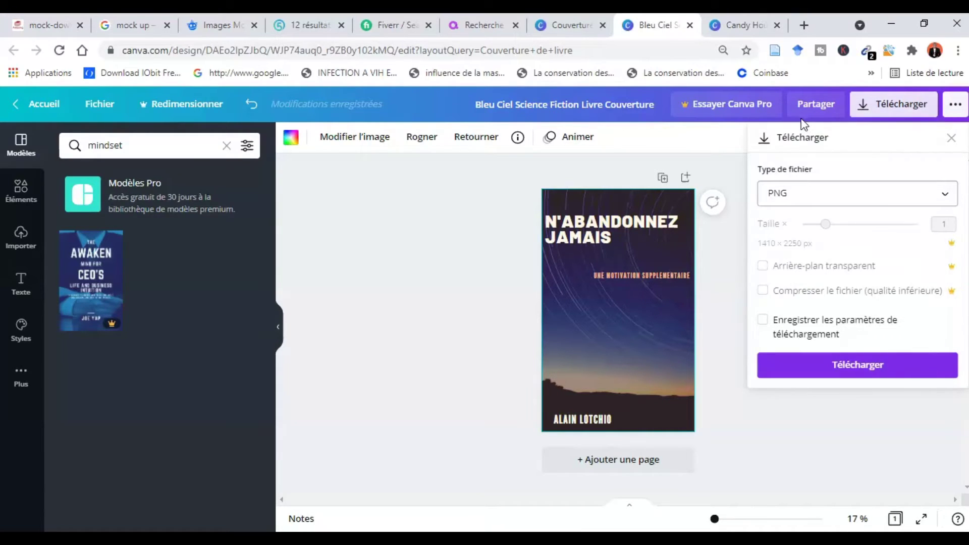
pyautogui.click(886, 372)
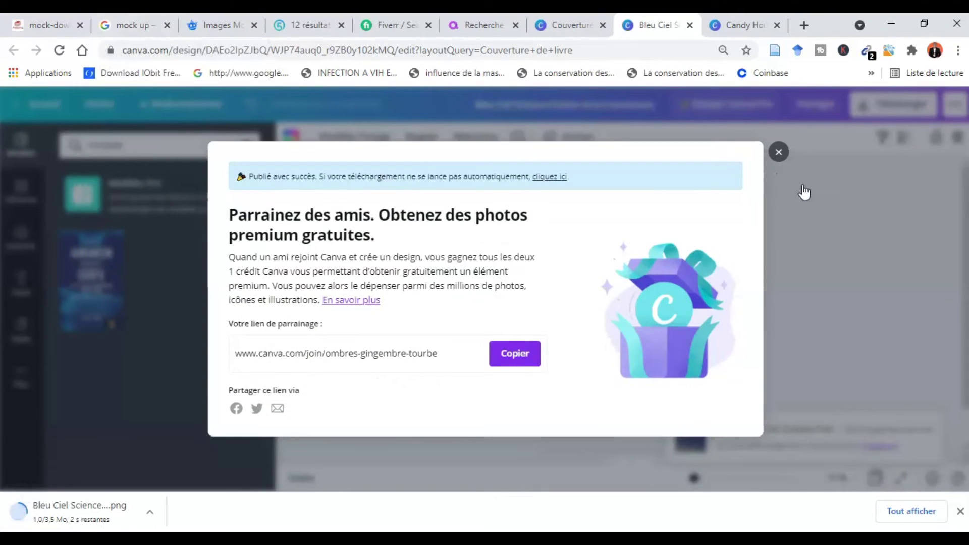
pyautogui.click(779, 152)
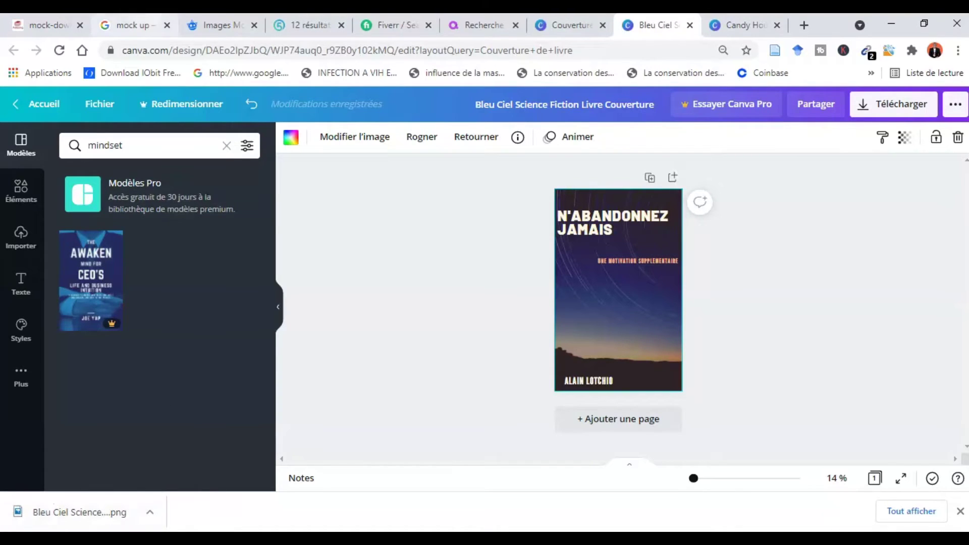
# - Run a Google web search for 'mock up free editor' to find online mockup makers
pyautogui.click(140, 24)
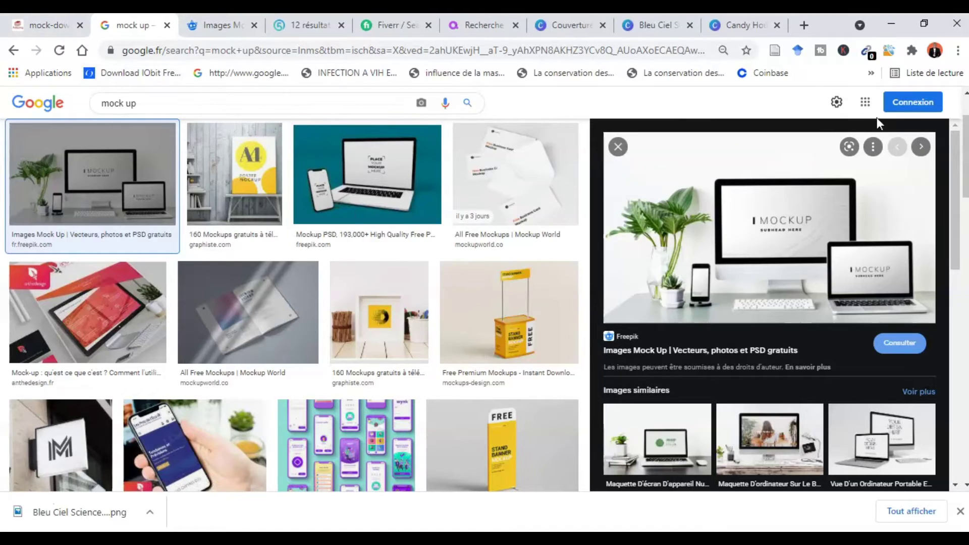
pyautogui.scroll(2, 963, 120)
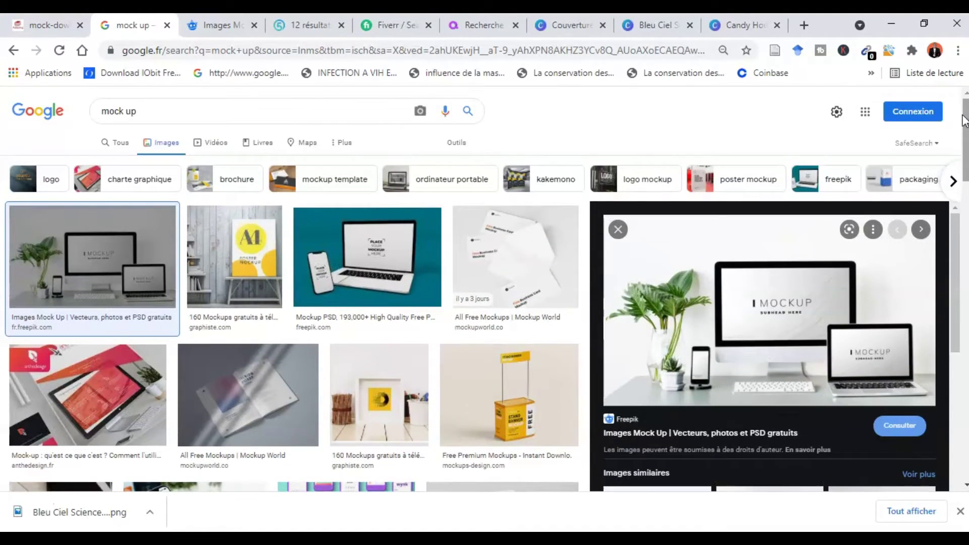
pyautogui.click(123, 144)
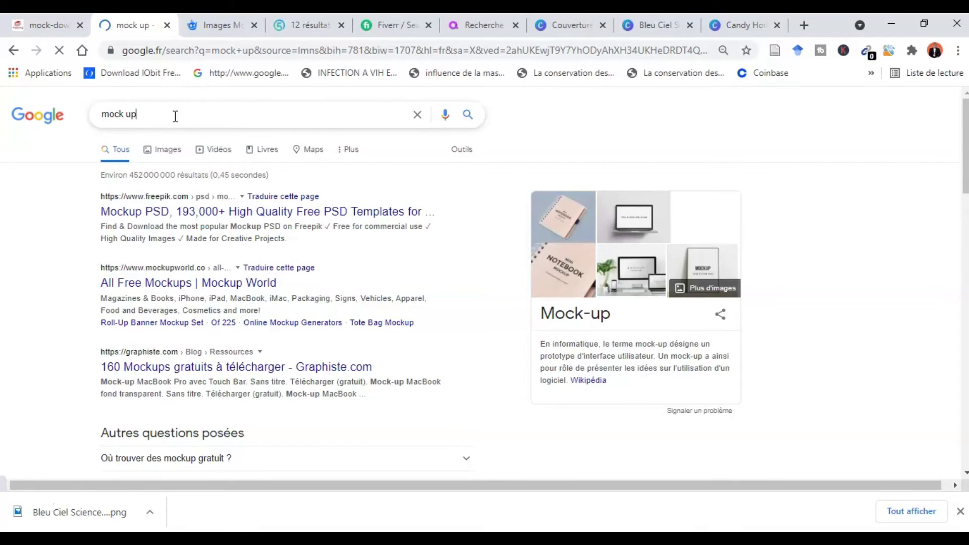
pyautogui.write('edd')
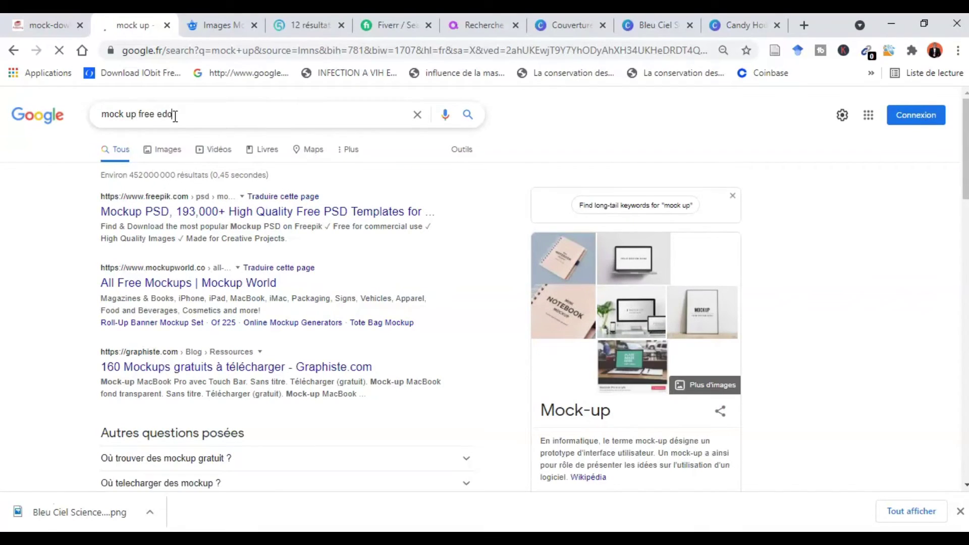
pyautogui.press('BackSpace')
pyautogui.write('itor')
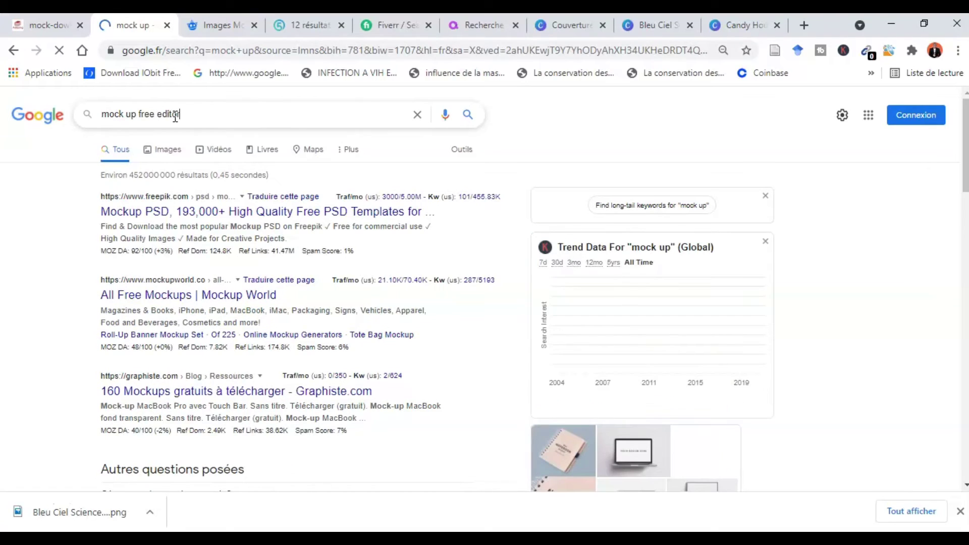
pyautogui.press('Return')
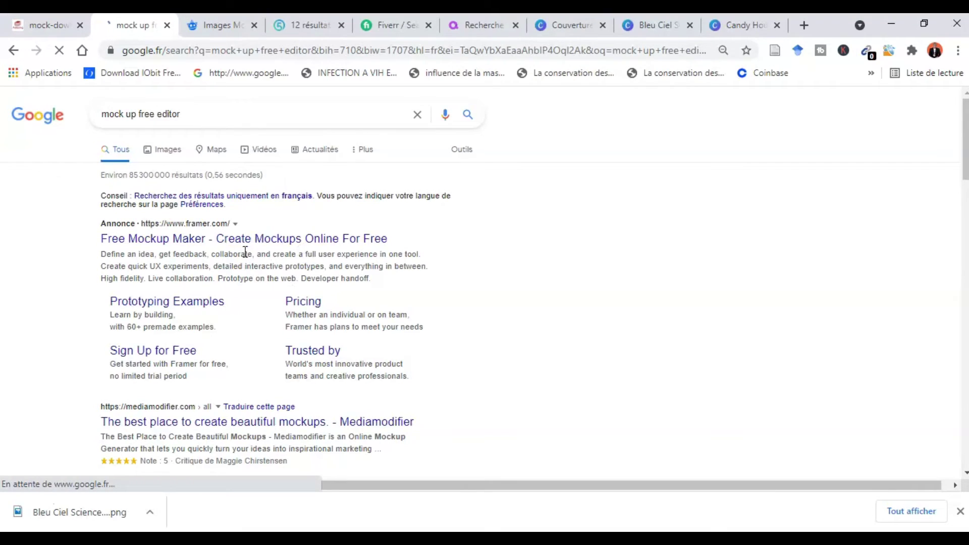
# - Open the 'Instant Book Mockup Generator - Adazing' result from the adazing free mockup search
pyautogui.click(216, 26)
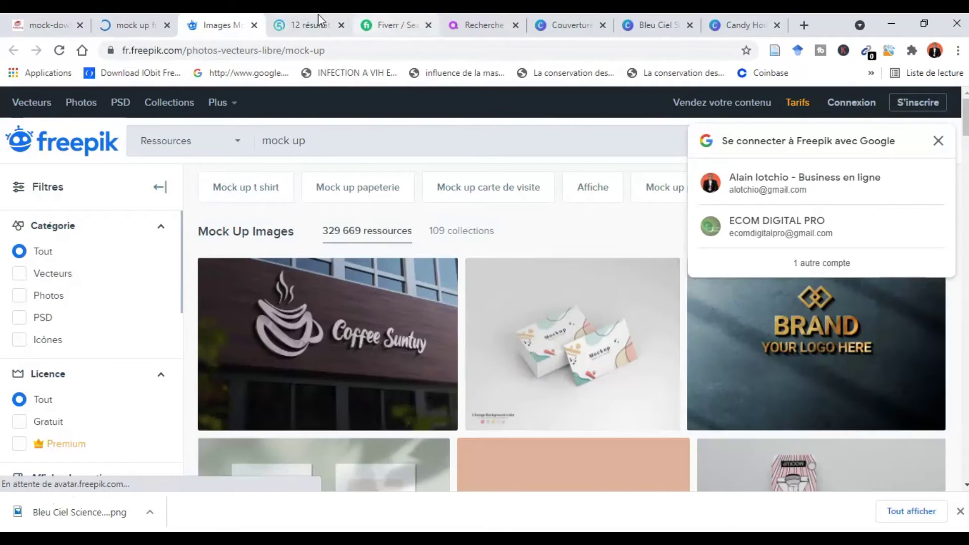
pyautogui.click(50, 25)
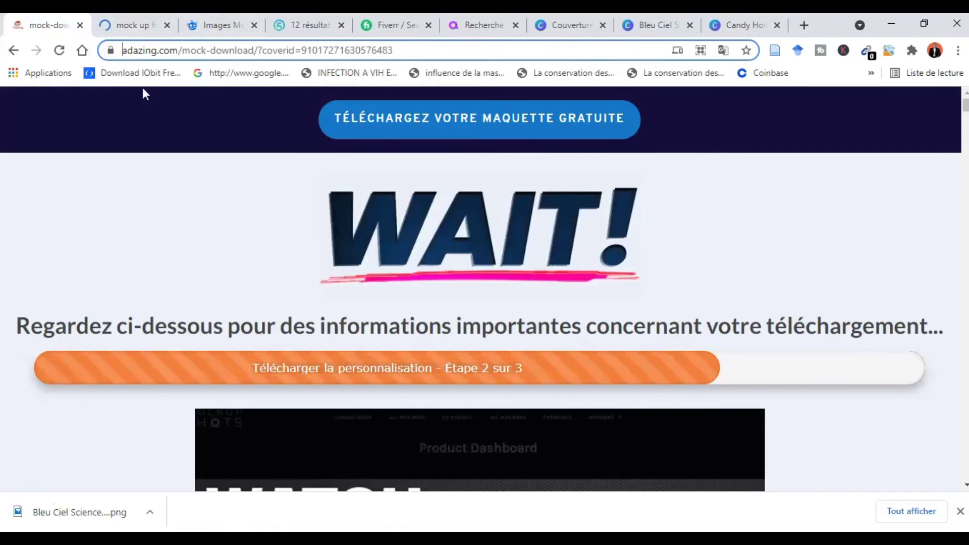
pyautogui.click(14, 50)
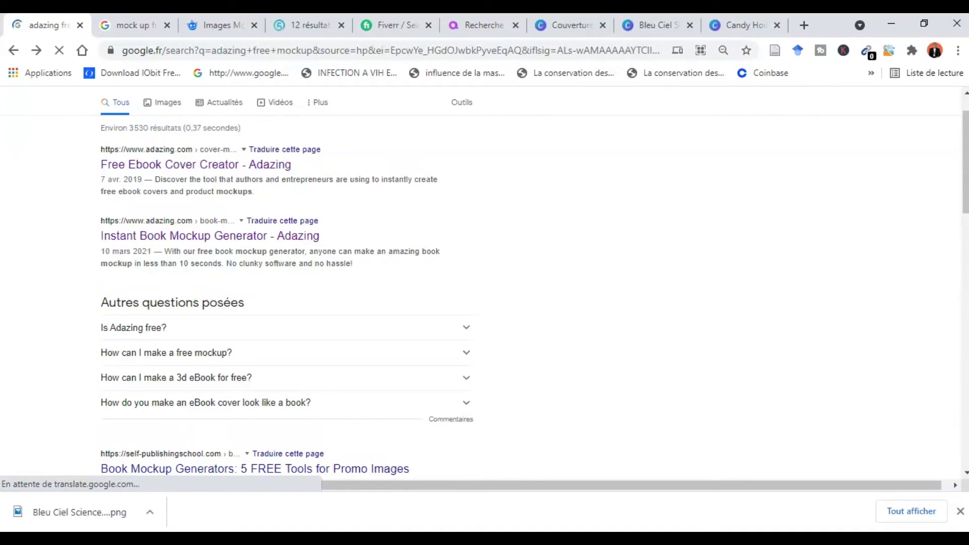
pyautogui.scroll(1, 966, 161)
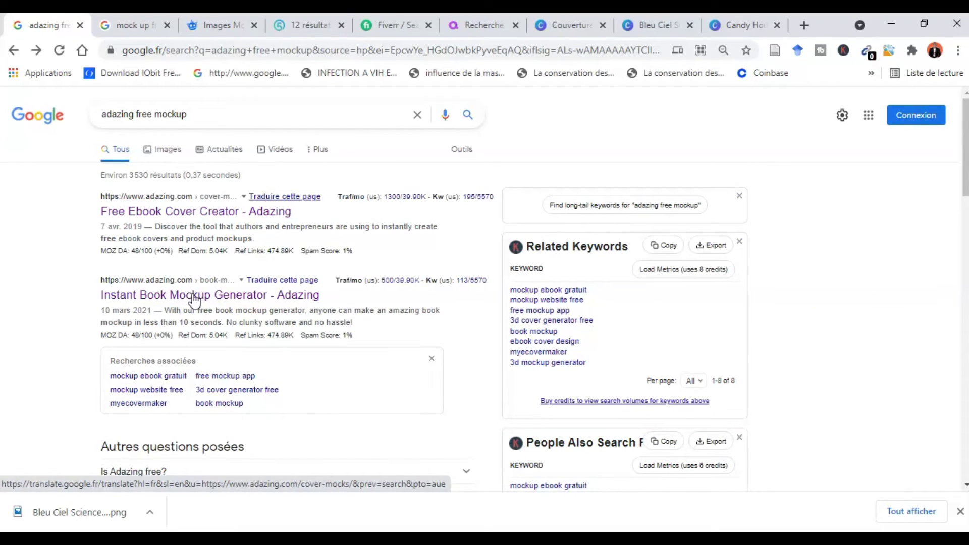
pyautogui.click(194, 298)
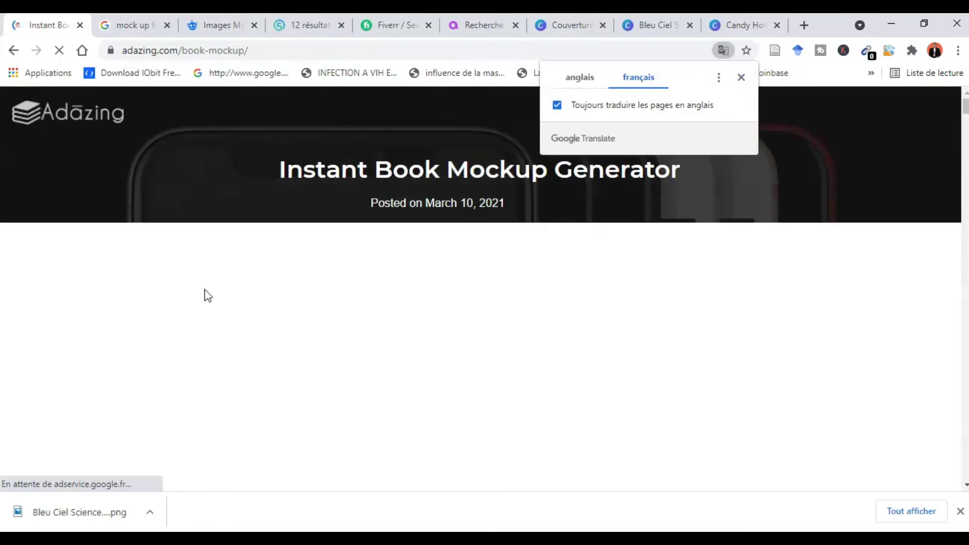
# - Dismiss the Translate prompt and scroll down the Adazing generator page
pyautogui.click(740, 78)
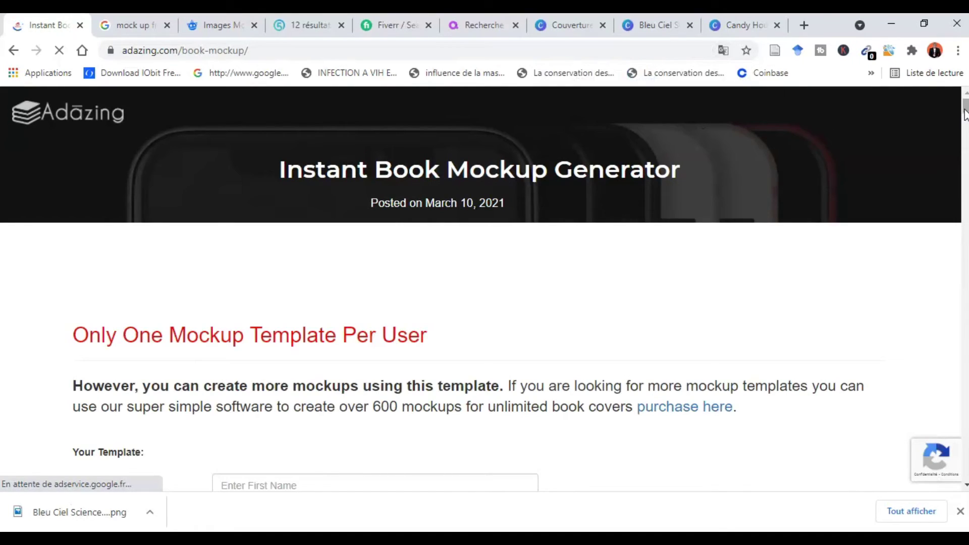
pyautogui.moveTo(965, 113)
pyautogui.mouseDown()
pyautogui.moveTo(965, 124)
pyautogui.moveTo(964, 110)
pyautogui.mouseUp()
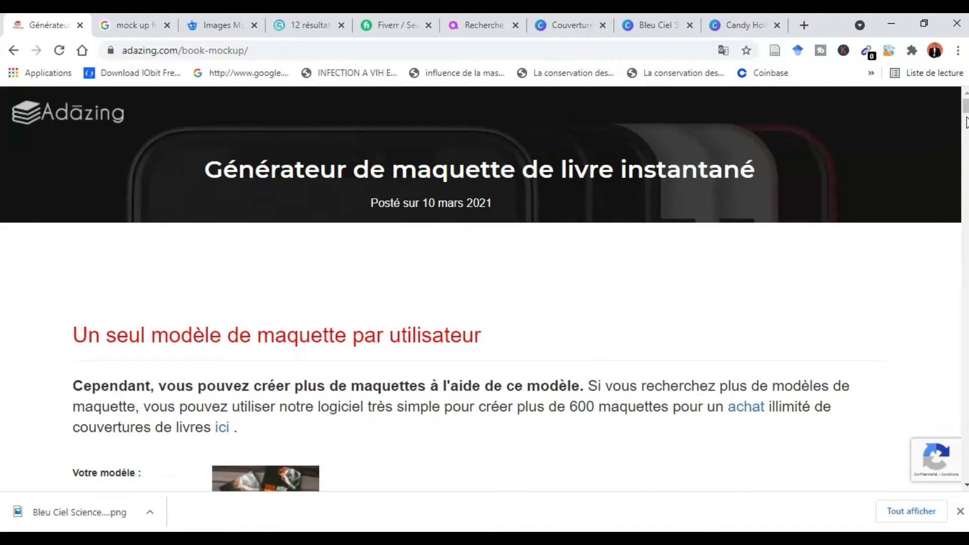
pyautogui.scroll(-4, 965, 121)
pyautogui.moveTo(965, 115)
pyautogui.mouseDown()
pyautogui.moveTo(965, 101)
pyautogui.moveTo(965, 113)
pyautogui.mouseUp()
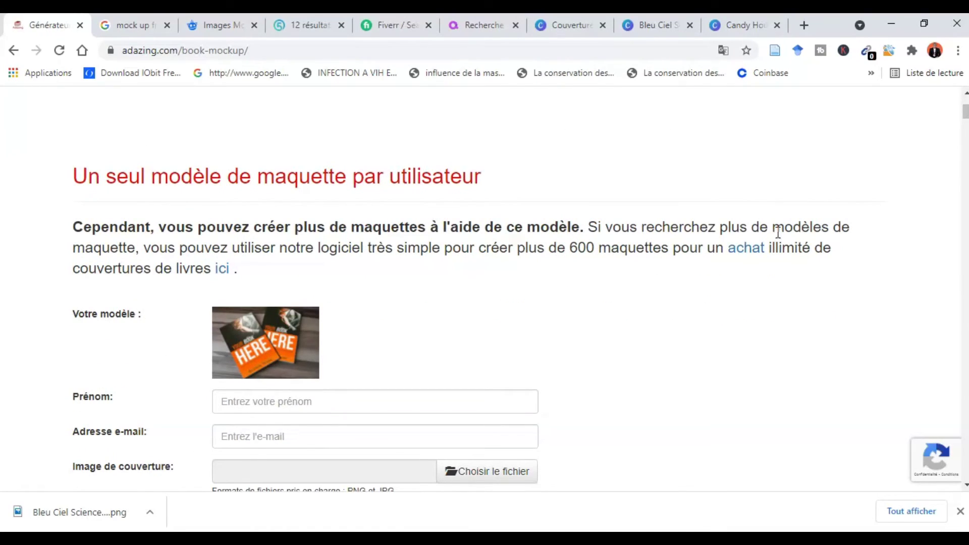
pyautogui.moveTo(963, 117); pyautogui.dragTo(963, 161)
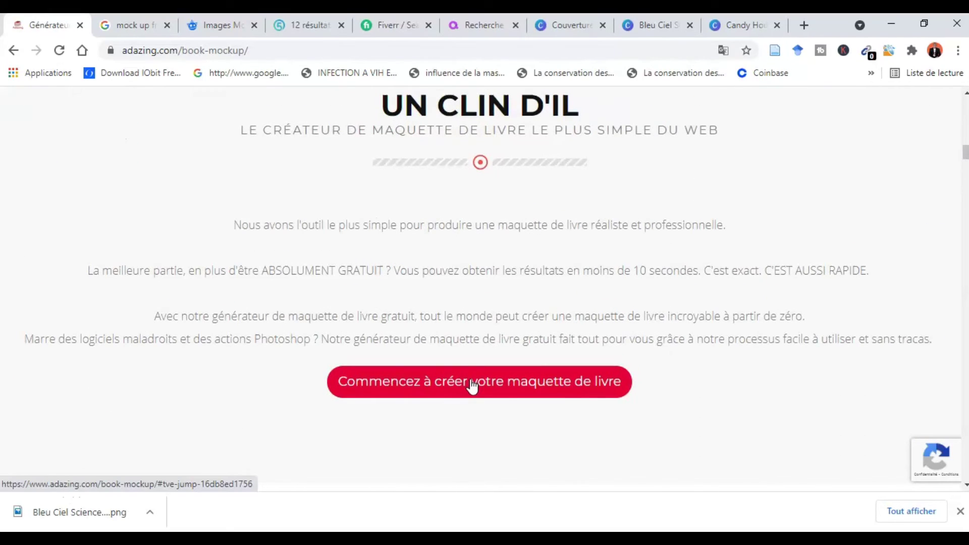
# - Follow 'Commencez à créer votre maquette de livre' to the name, e-mail and cover form
pyautogui.click(472, 384)
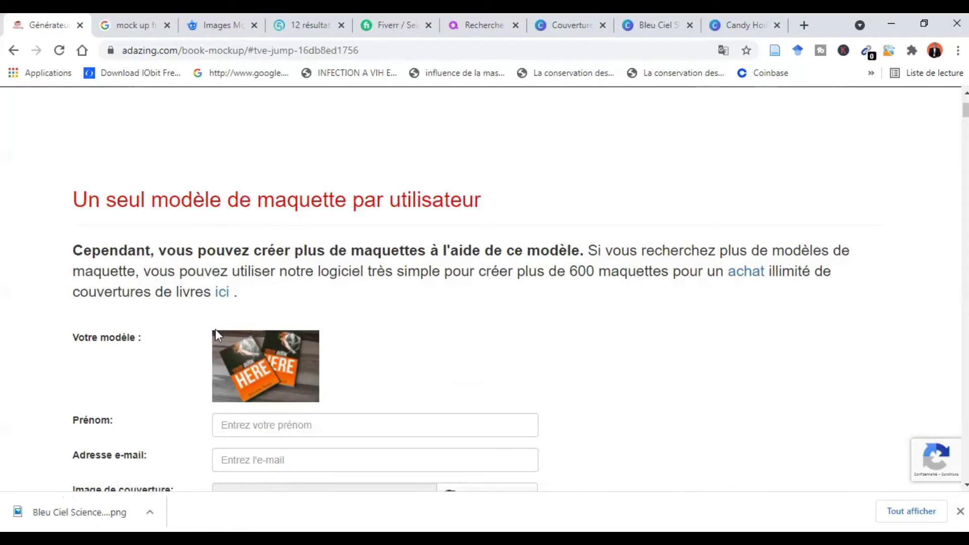
pyautogui.click(225, 293)
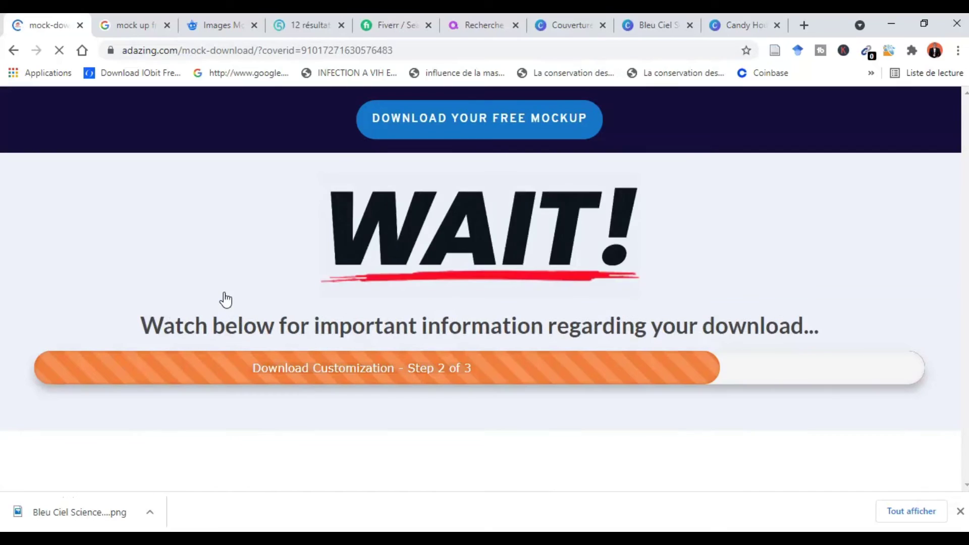
pyautogui.moveTo(964, 131); pyautogui.dragTo(968, 314)
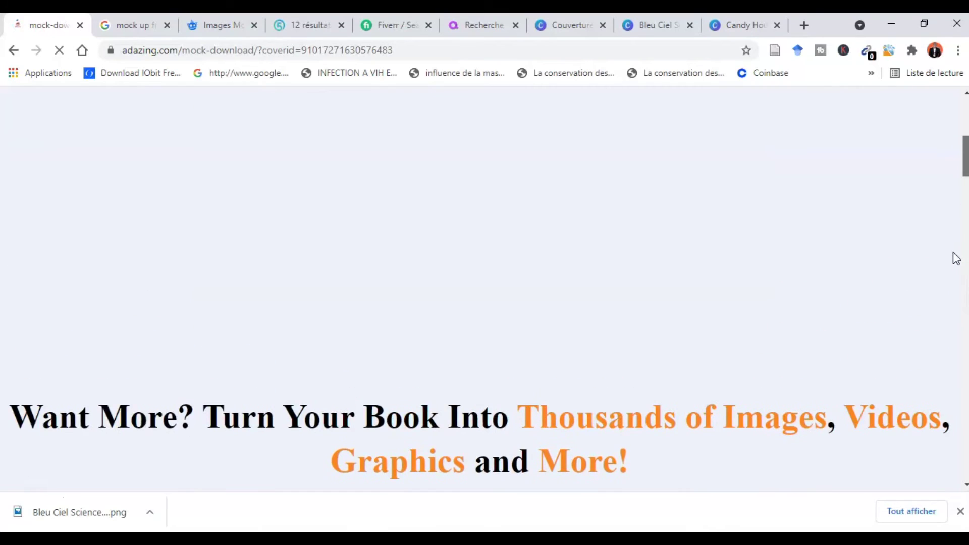
pyautogui.scroll(10, 956, 258)
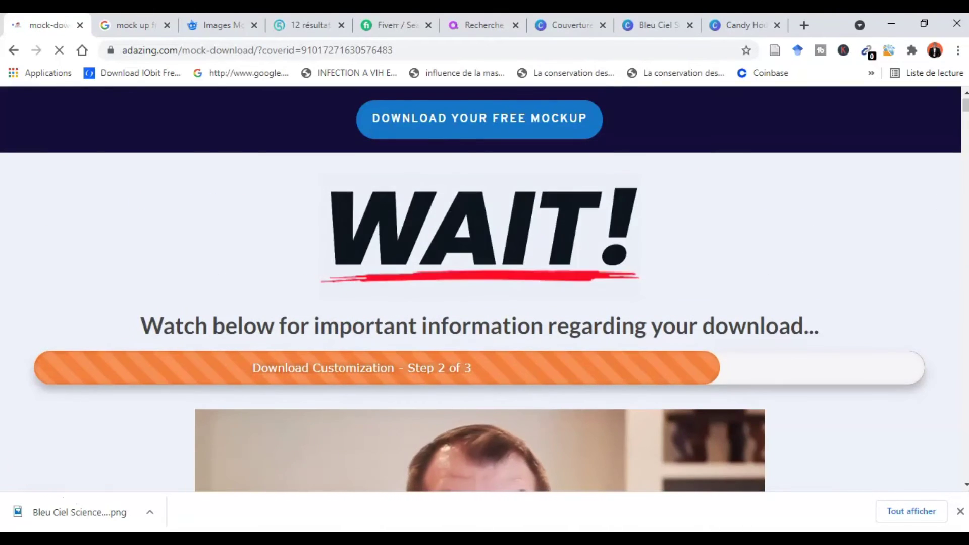
pyautogui.moveTo(964, 110)
pyautogui.mouseDown()
pyautogui.moveTo(963, 192)
pyautogui.moveTo(957, 104)
pyautogui.mouseUp()
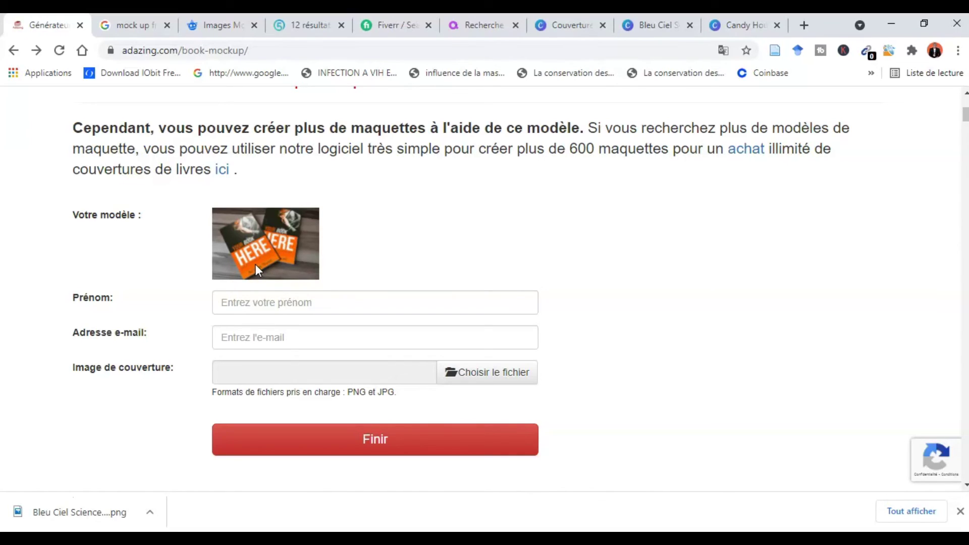
# - Autofill first name and e-mail, attach Bleu Ciel Science Fiction Livre Couverture.png, and submit with Finir
pyautogui.click(281, 310)
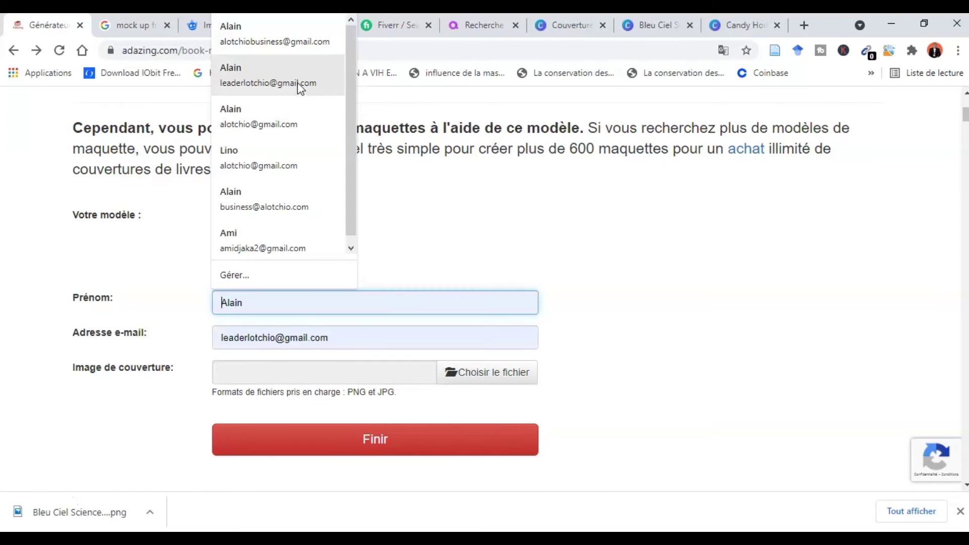
pyautogui.click(287, 48)
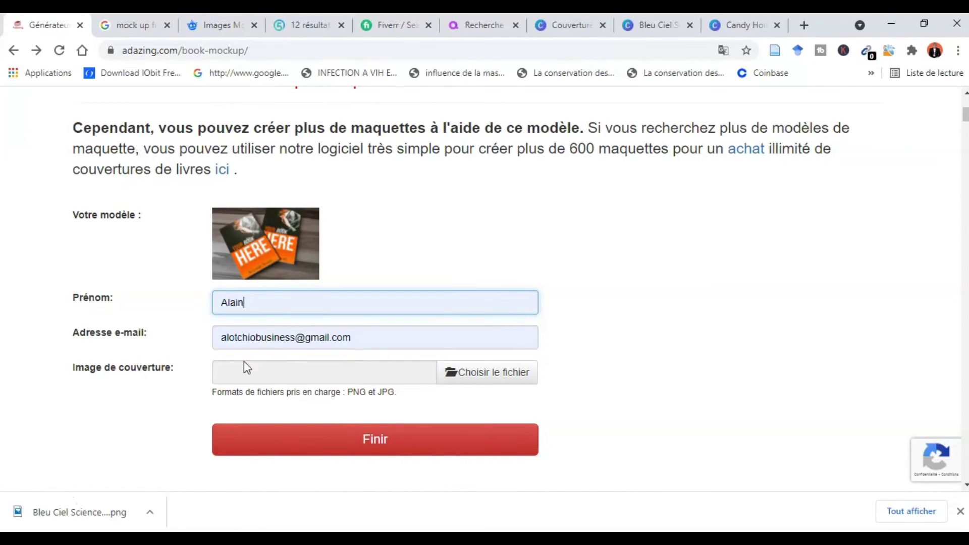
pyautogui.click(487, 379)
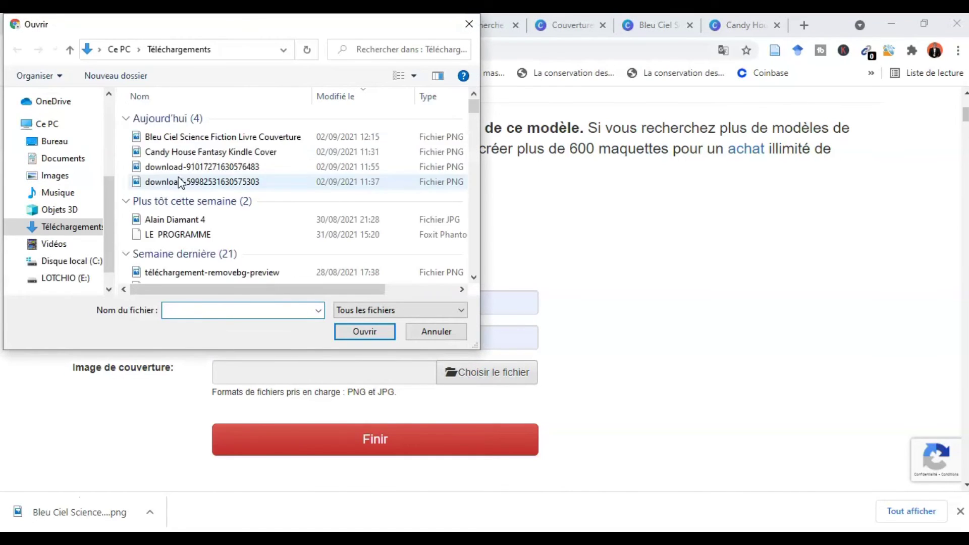
pyautogui.click(200, 143)
pyautogui.click(355, 334)
pyautogui.click(415, 448)
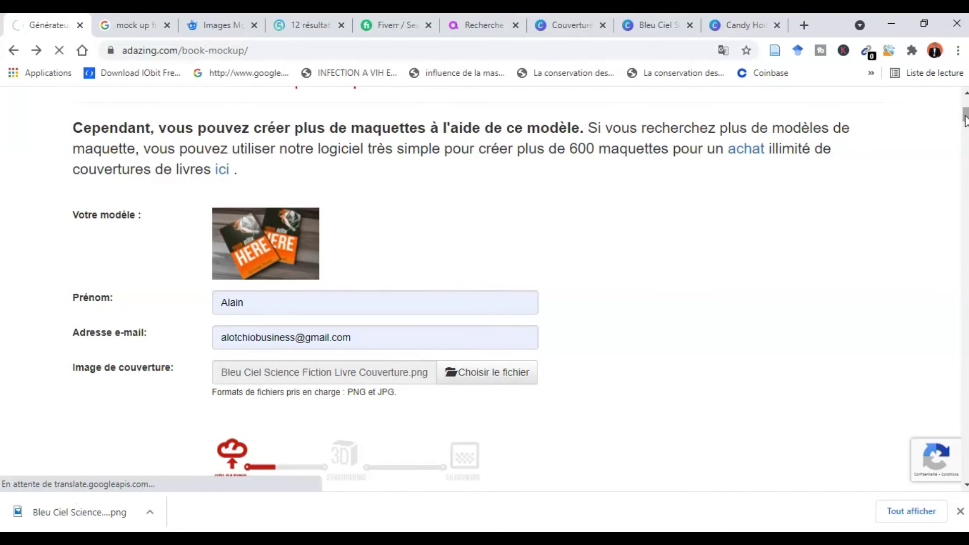
pyautogui.moveTo(964, 119); pyautogui.dragTo(965, 127)
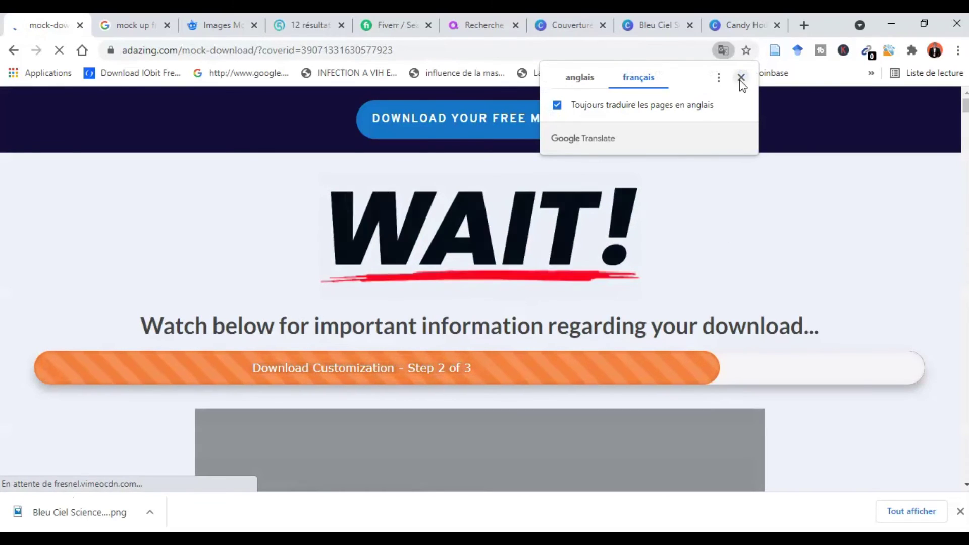
# - Download the free mockup PNG and reveal it with 'Afficher dans le dossier'
pyautogui.click(741, 77)
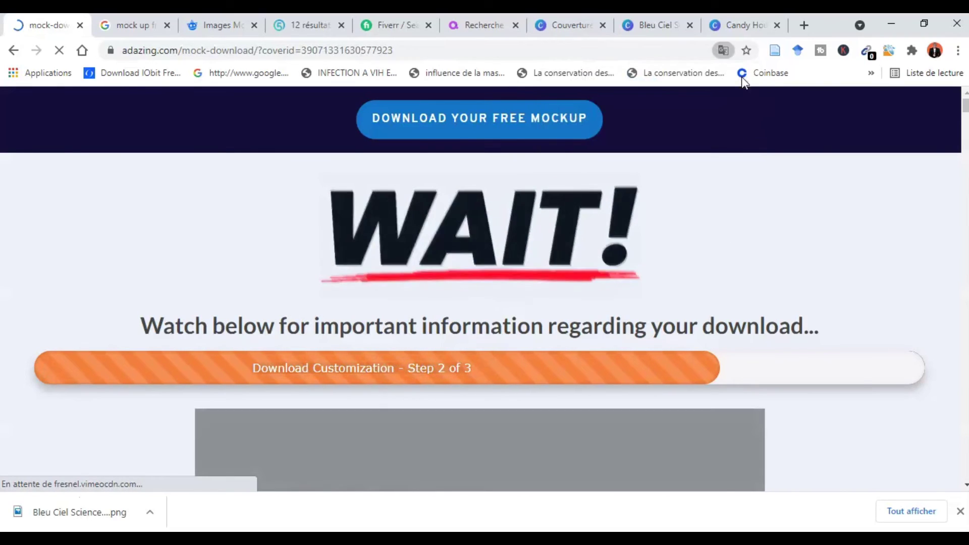
pyautogui.click(508, 129)
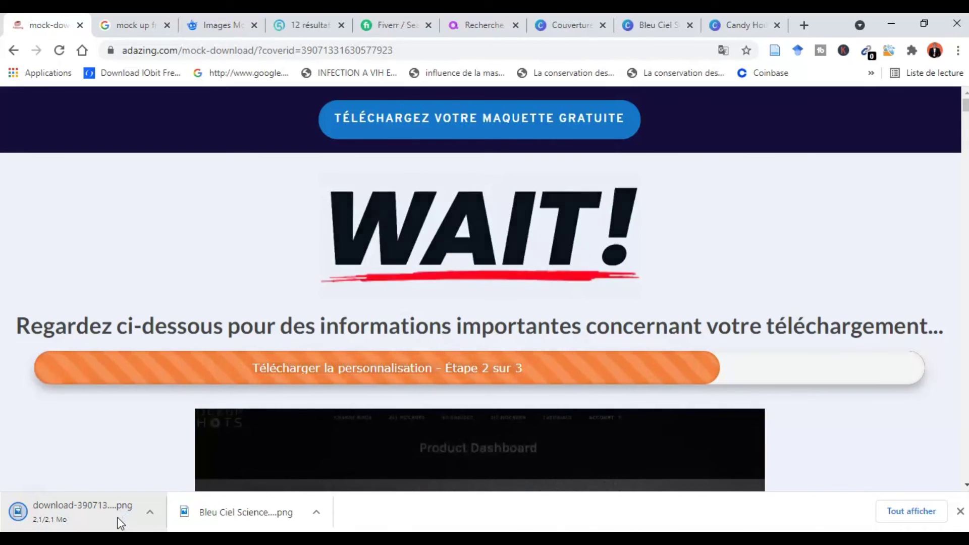
pyautogui.rightClick(120, 523)
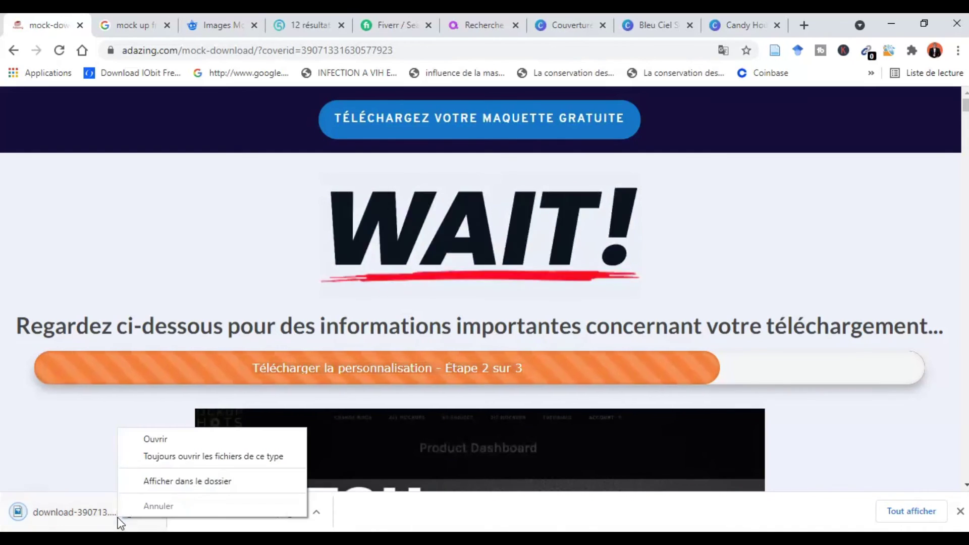
pyautogui.click(174, 482)
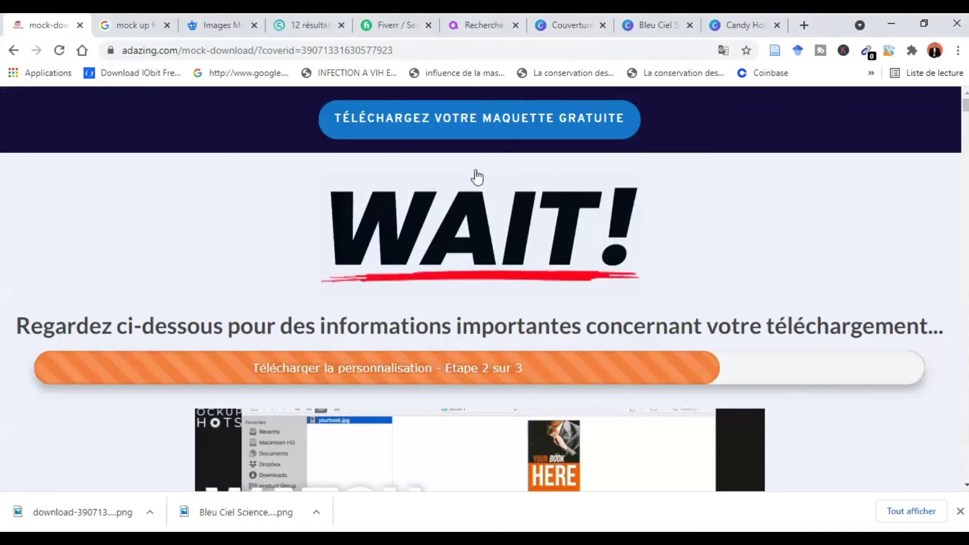
# - Review the top of Fiverr's mockup gig results, then go to Azowato's mockup results
pyautogui.click(381, 25)
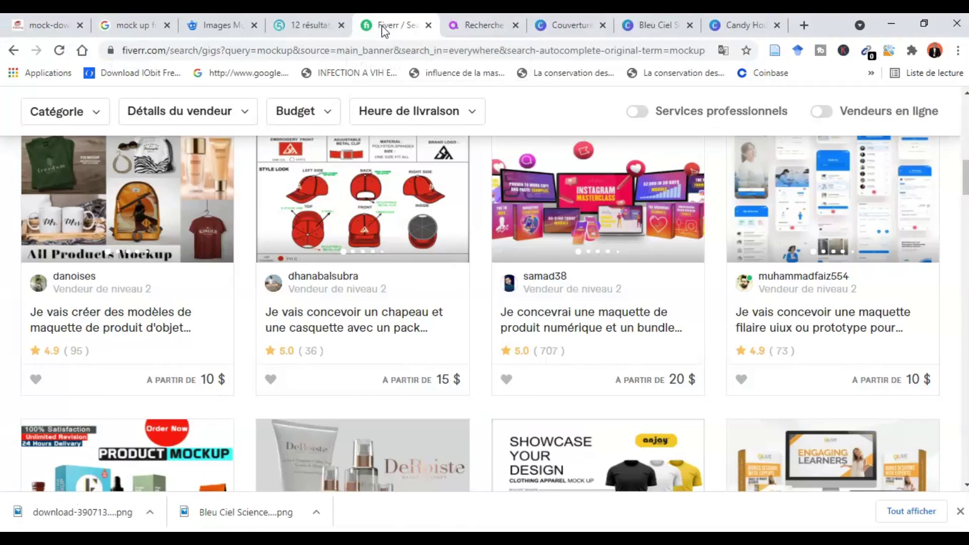
pyautogui.scroll(14, 348, 323)
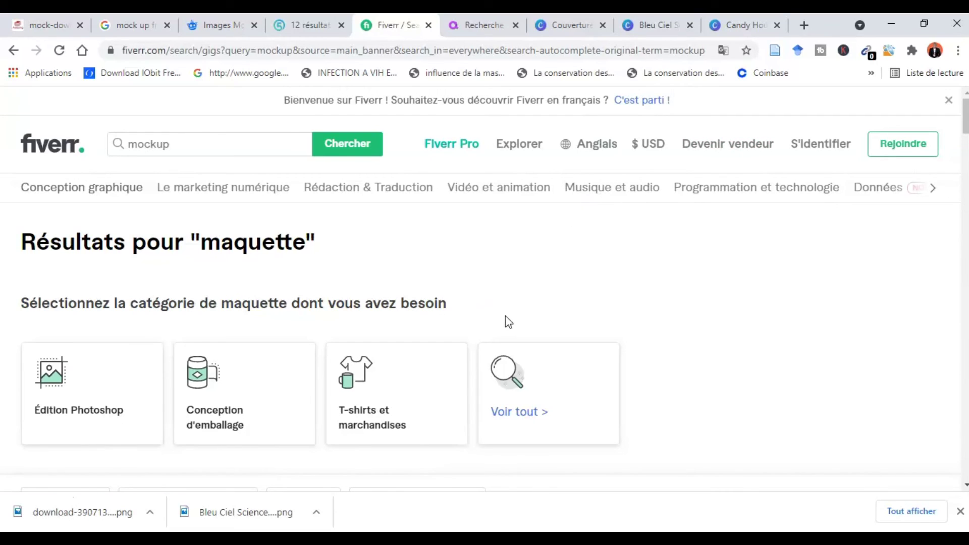
pyautogui.click(482, 25)
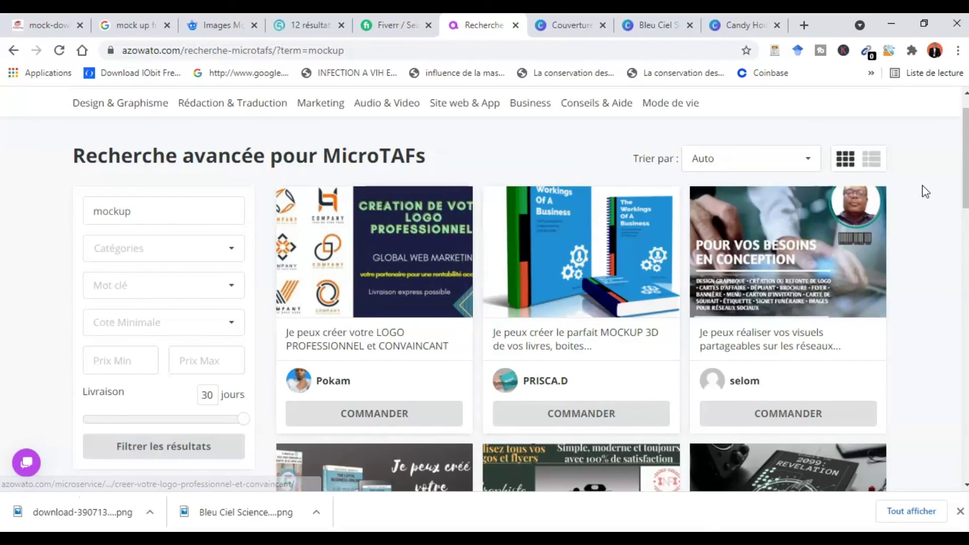
# - Switch from Azowato's offers to the 5euros.com 'mock up' listing of 1 954 microservices
pyautogui.scroll(1, 959, 153)
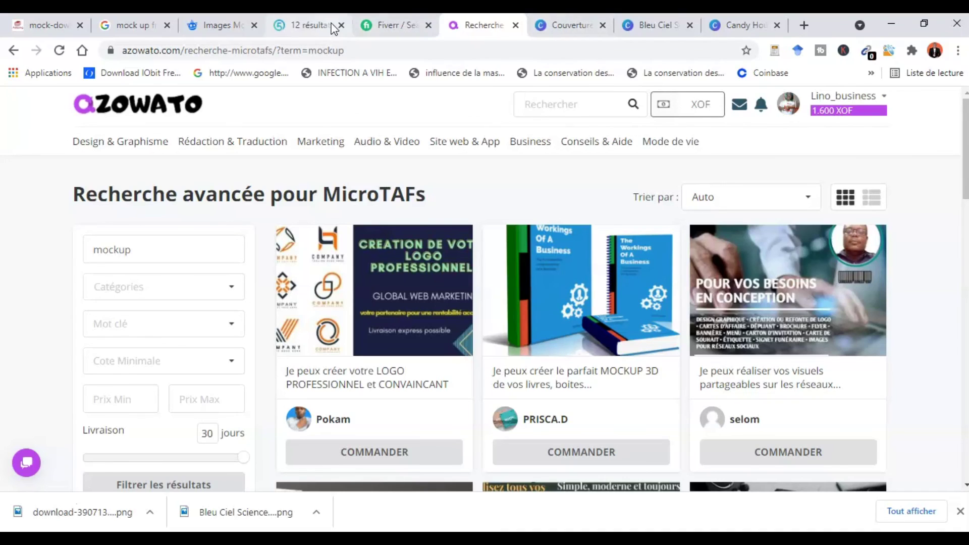
pyautogui.click(295, 30)
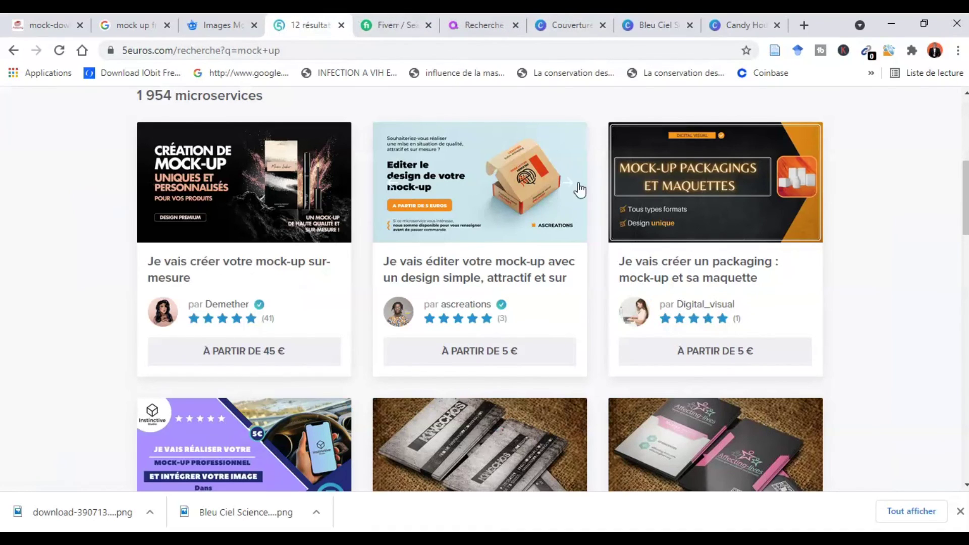
pyautogui.moveTo(965, 214); pyautogui.dragTo(961, 119)
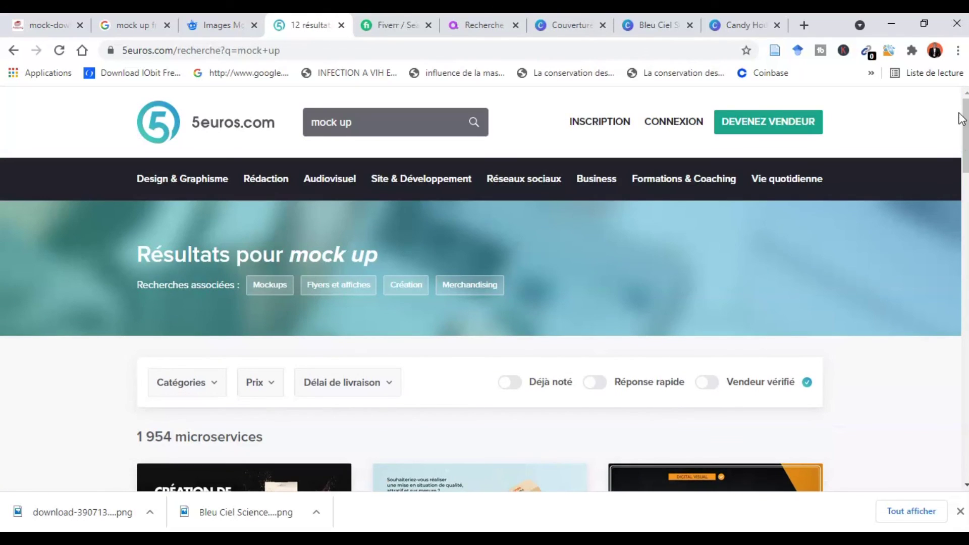
pyautogui.moveTo(796, 187)
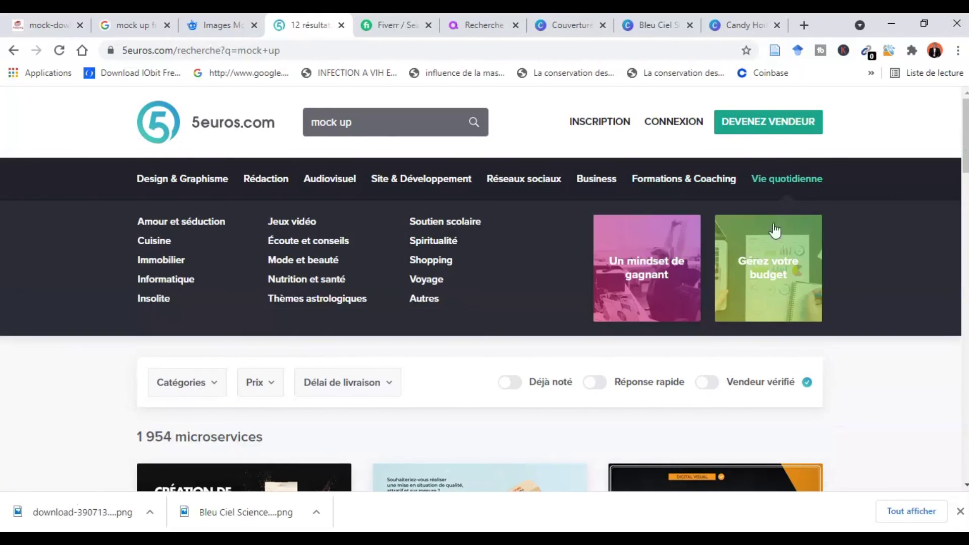